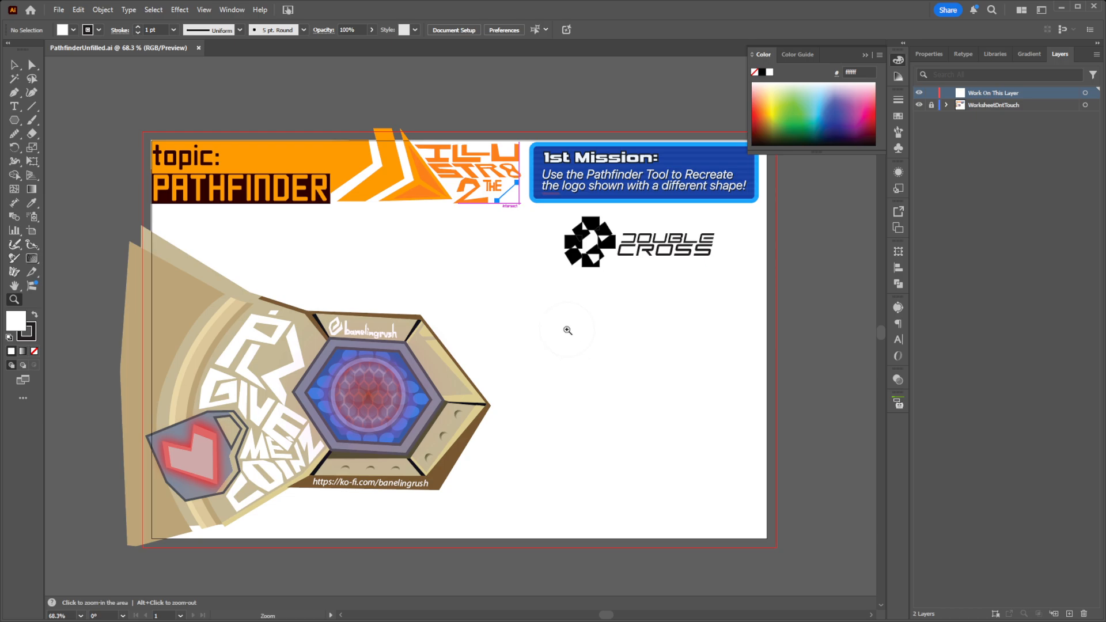
Step: Examine the first mission's instructions and the Double Cross logo on the worksheet
{"action": "mouse_move", "coordinate": [575, 336]}
{"action": "left_mouse_down"}
{"action": "mouse_move", "coordinate": [538, 341]}
{"action": "mouse_move", "coordinate": [561, 348]}
{"action": "left_mouse_up"}
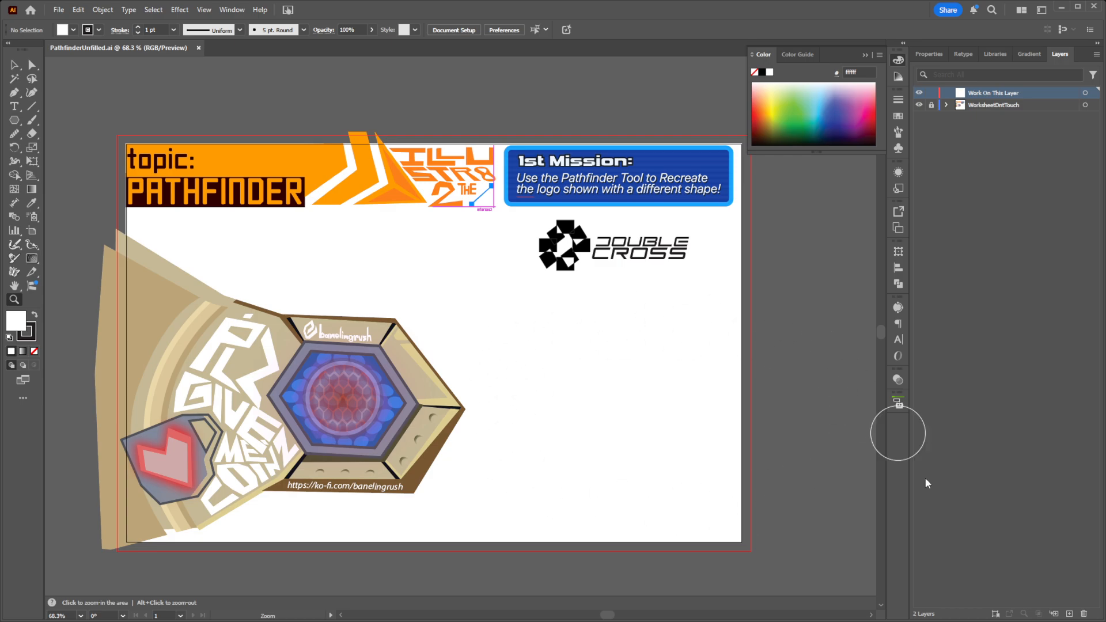
{"action": "left_click_drag", "start_coordinate": [695, 316], "coordinate": [701, 325]}
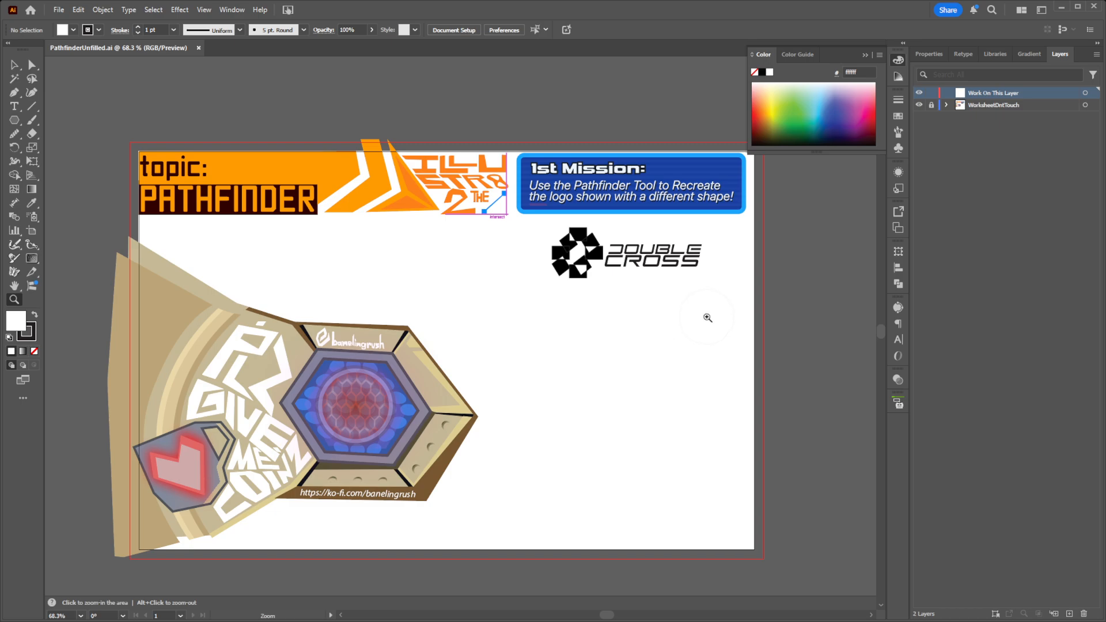
{"action": "left_click_drag", "start_coordinate": [639, 320], "coordinate": [622, 314]}
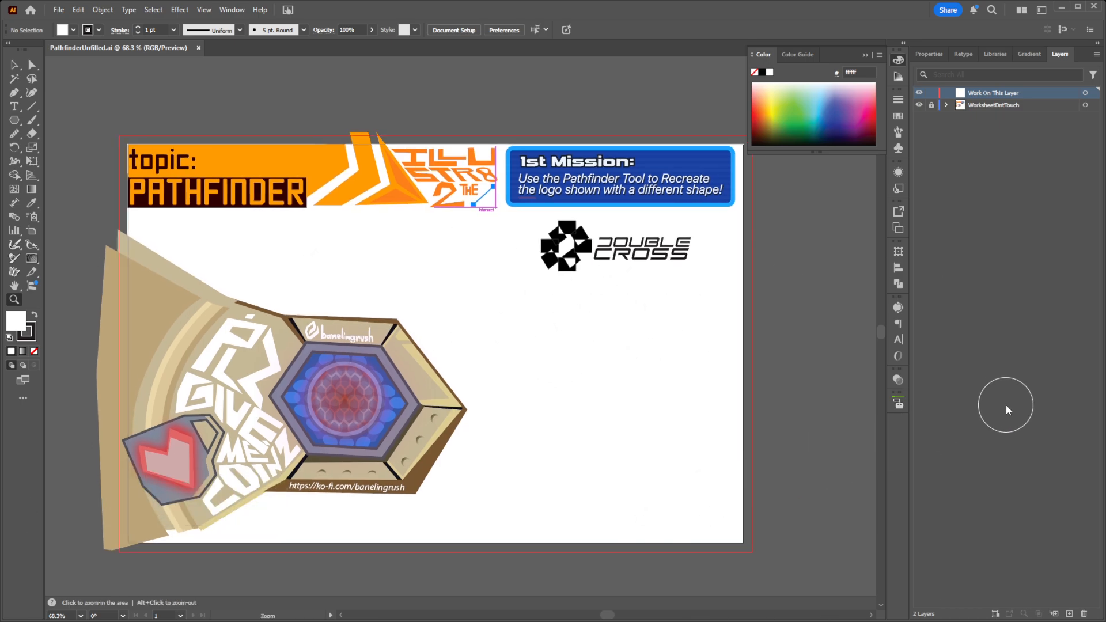
{"action": "left_click_drag", "start_coordinate": [600, 312], "coordinate": [585, 421]}
{"action": "key", "text": "z"}
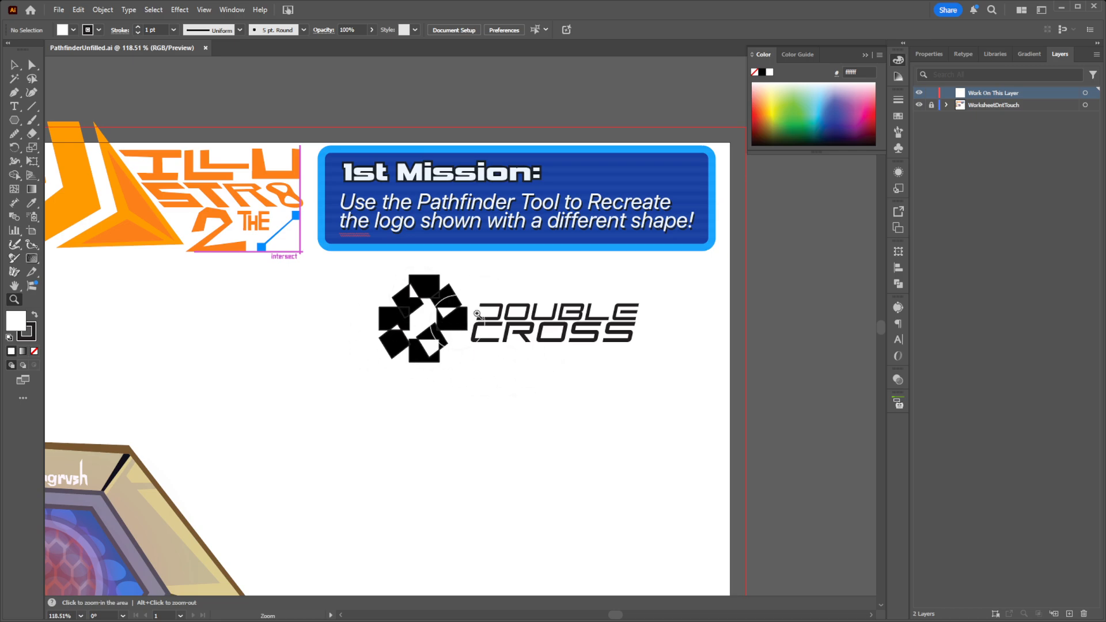
{"action": "left_click_drag", "start_coordinate": [524, 390], "coordinate": [542, 373]}
{"action": "key", "text": "z"}
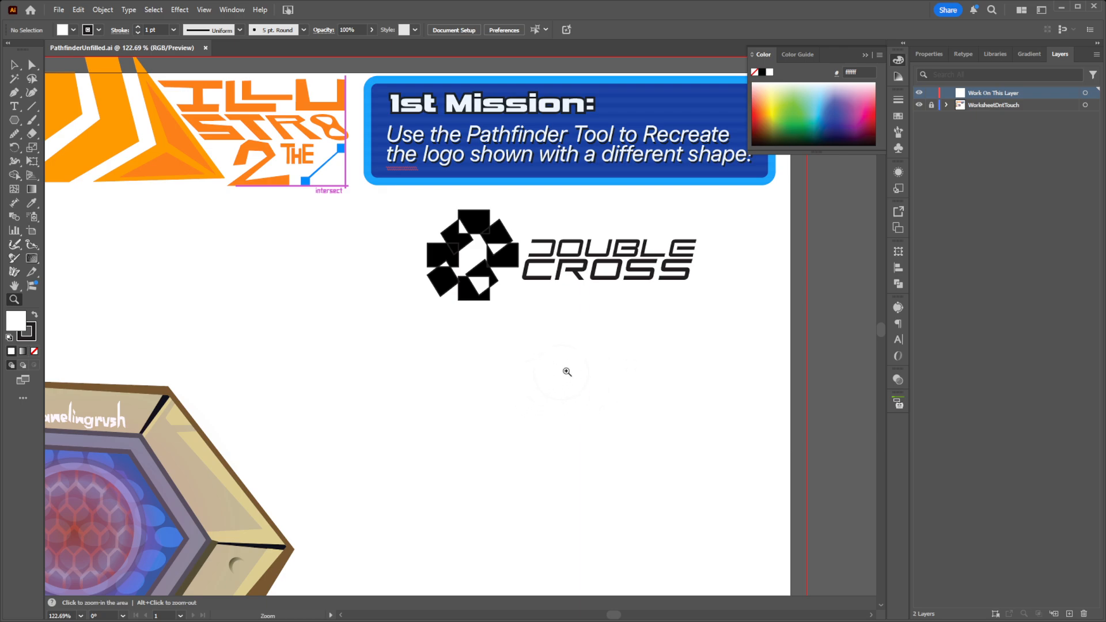
{"action": "left_click_drag", "start_coordinate": [556, 391], "coordinate": [538, 400]}
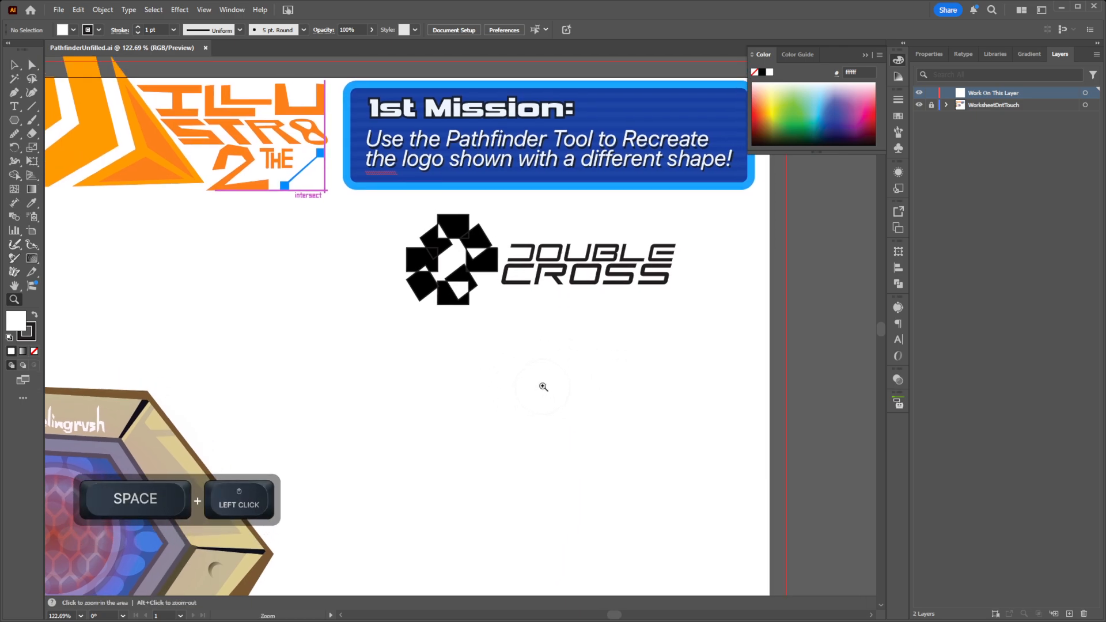
{"action": "key", "text": "v"}
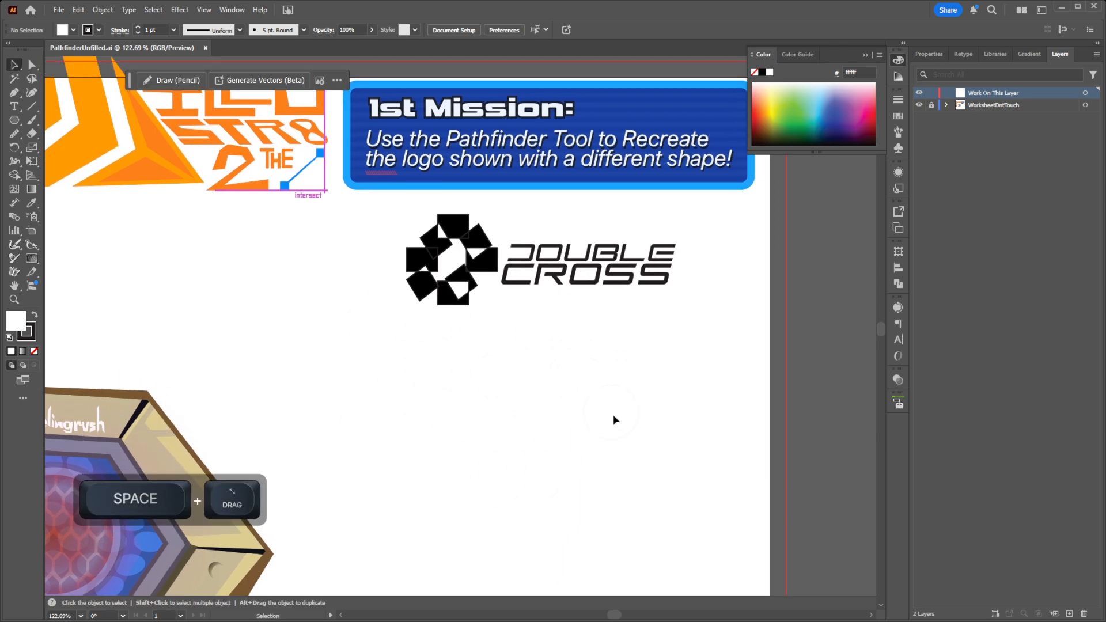
{"action": "mouse_move", "coordinate": [668, 414]}
{"action": "left_mouse_down"}
{"action": "mouse_move", "coordinate": [637, 378]}
{"action": "mouse_move", "coordinate": [672, 419]}
{"action": "left_mouse_up"}
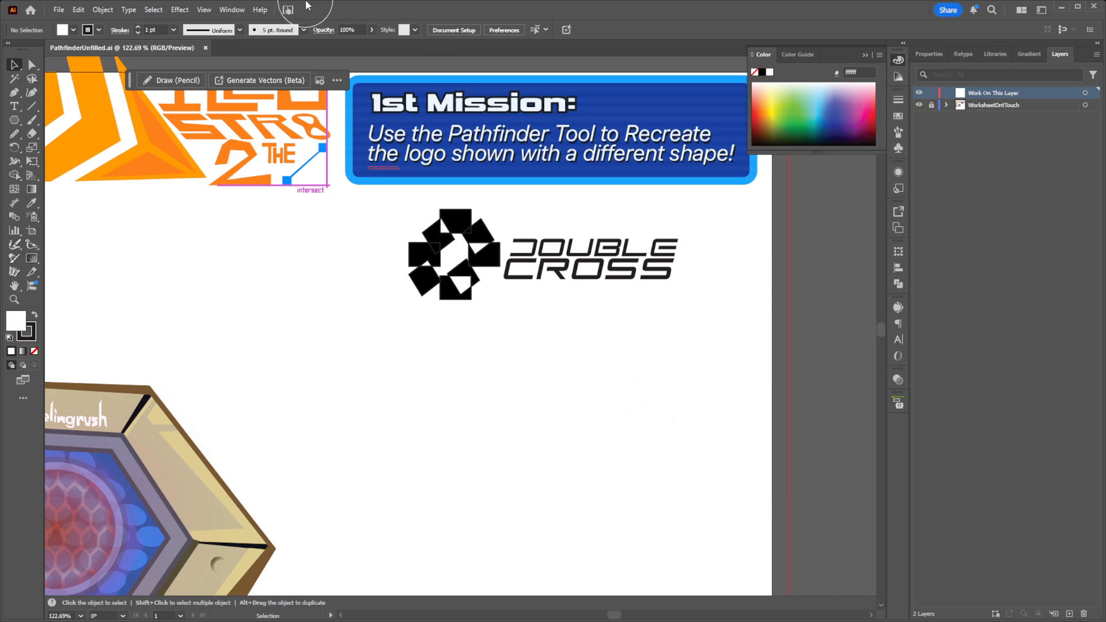
Step: Display the Pathfinder shape modes and operations in the workspace
{"action": "left_click", "coordinate": [233, 9]}
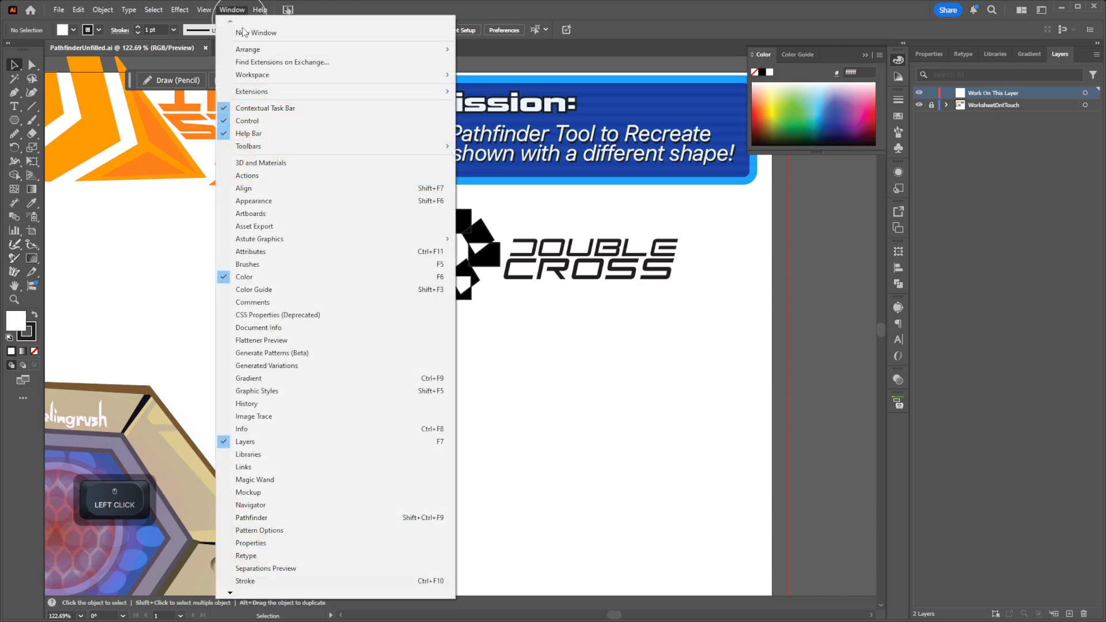
{"action": "scroll", "coordinate": [248, 467], "scroll_direction": "down", "scroll_amount": 1}
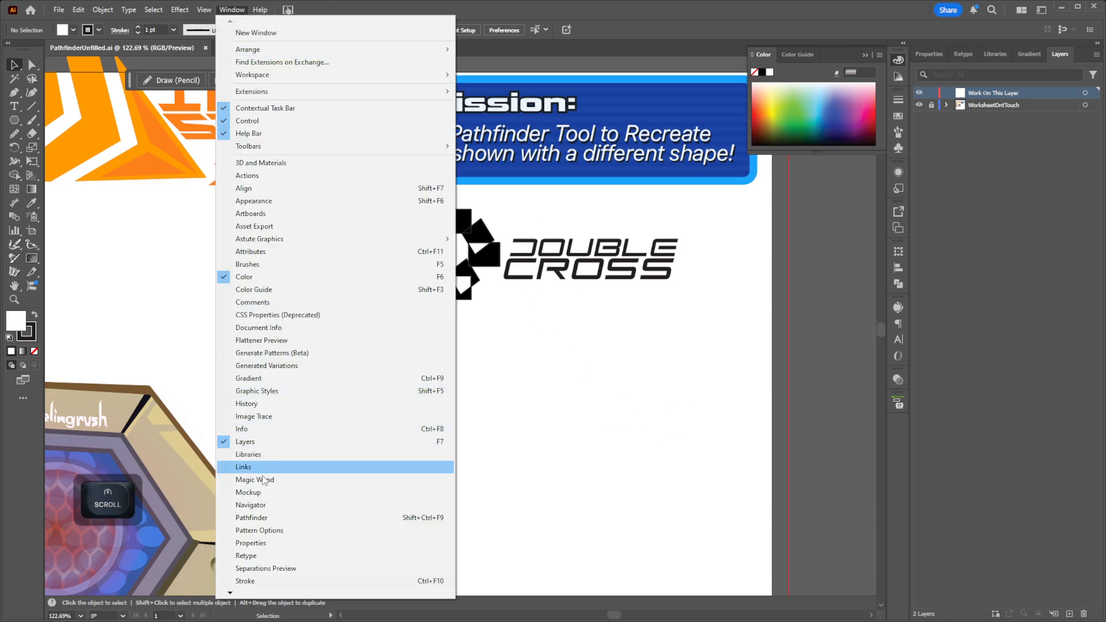
{"action": "left_click", "coordinate": [245, 518]}
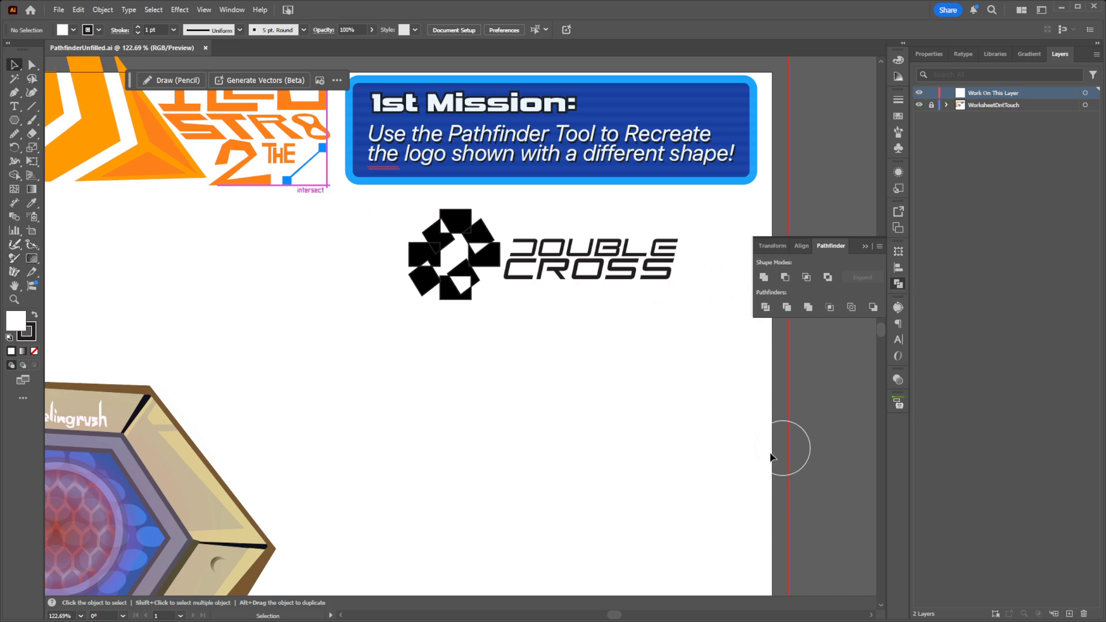
{"action": "left_click", "coordinate": [14, 68]}
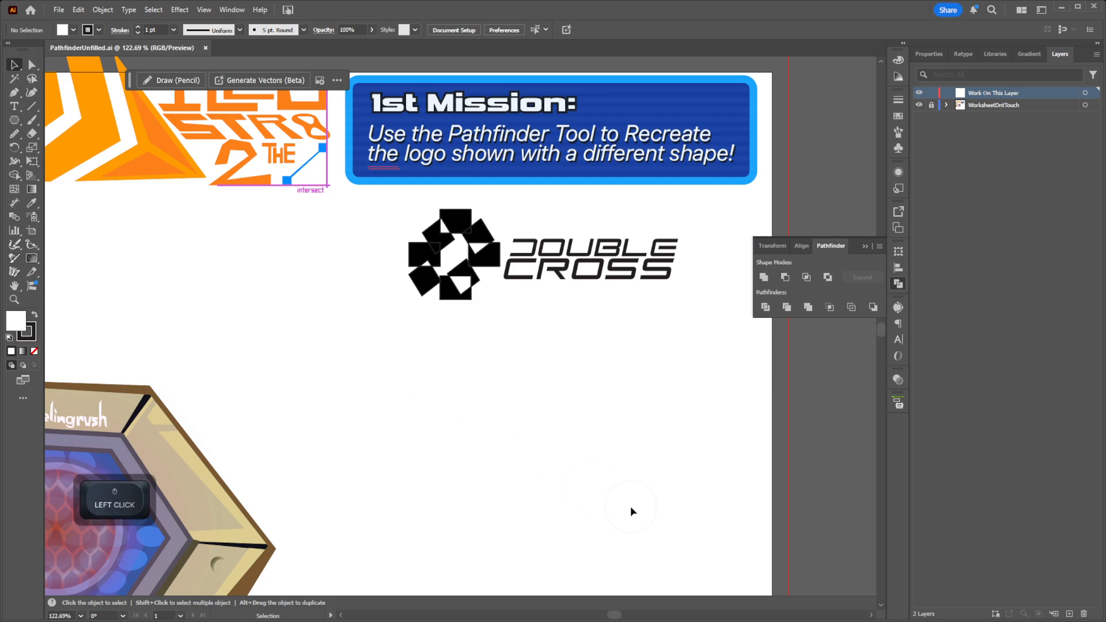
Step: Draw a circle about 1.17 in across in the blank area below the Double Cross logo
{"action": "key", "text": "space"}
{"action": "left_click_drag", "start_coordinate": [546, 463], "coordinate": [560, 392]}
{"action": "key", "text": "z"}
{"action": "key", "text": "space"}
{"action": "left_click_drag", "start_coordinate": [15, 120], "coordinate": [61, 153]}
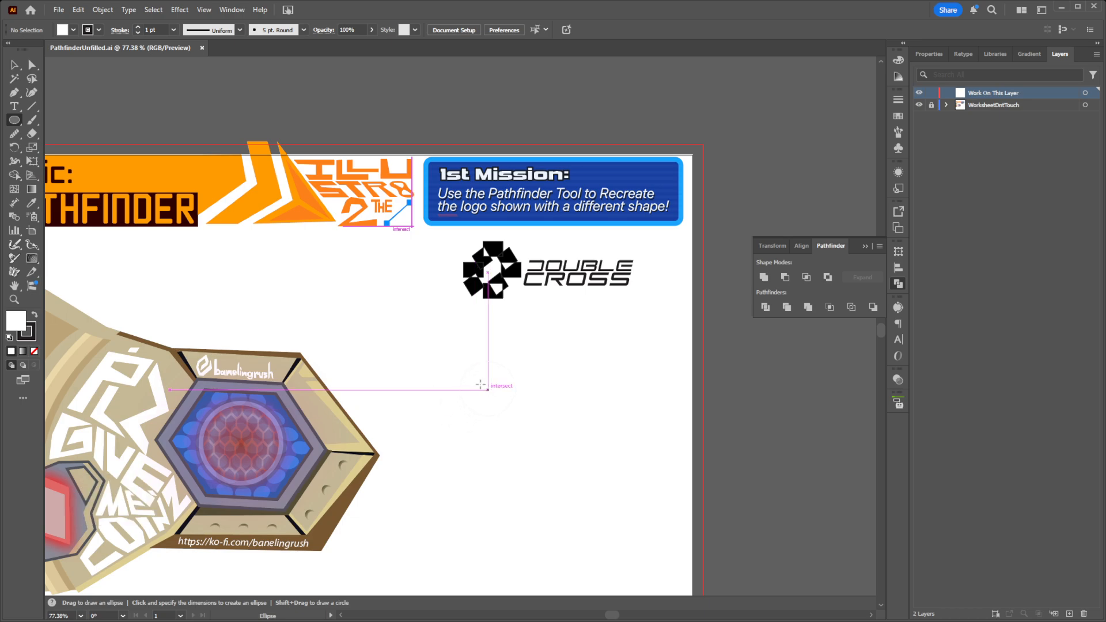
{"action": "mouse_move", "coordinate": [14, 120]}
{"action": "left_mouse_down"}
{"action": "mouse_move", "coordinate": [63, 154]}
{"action": "mouse_move", "coordinate": [19, 123]}
{"action": "left_mouse_up"}
{"action": "key", "text": "m"}
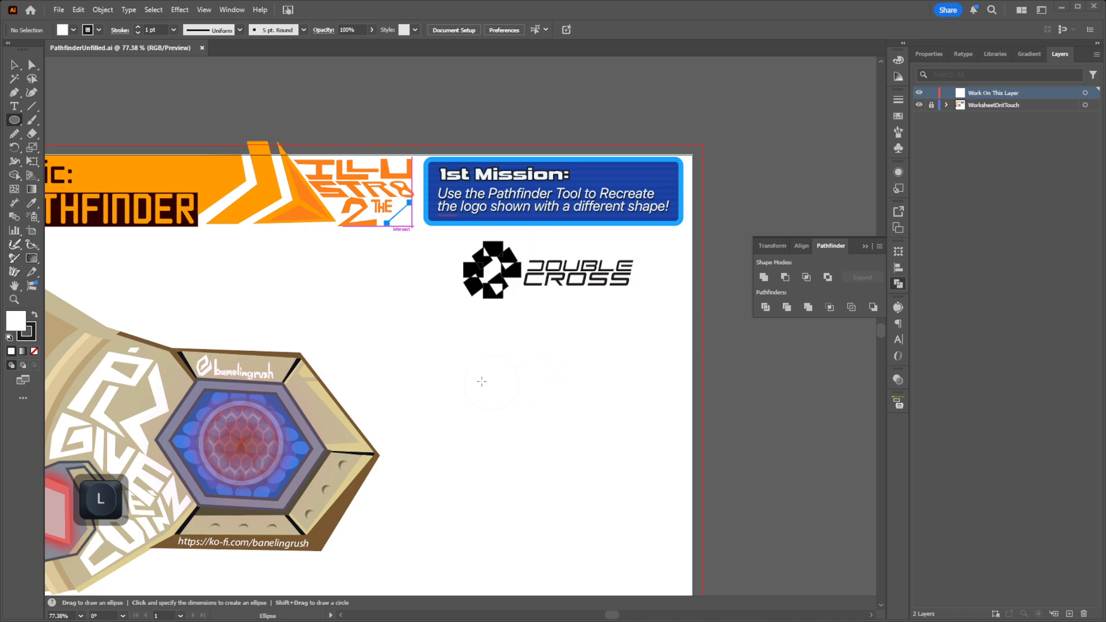
{"action": "left_click_drag", "start_coordinate": [453, 343], "coordinate": [502, 390]}
{"action": "key", "text": "v"}
{"action": "scroll", "coordinate": [480, 360], "scroll_direction": "up", "scroll_amount": 5}
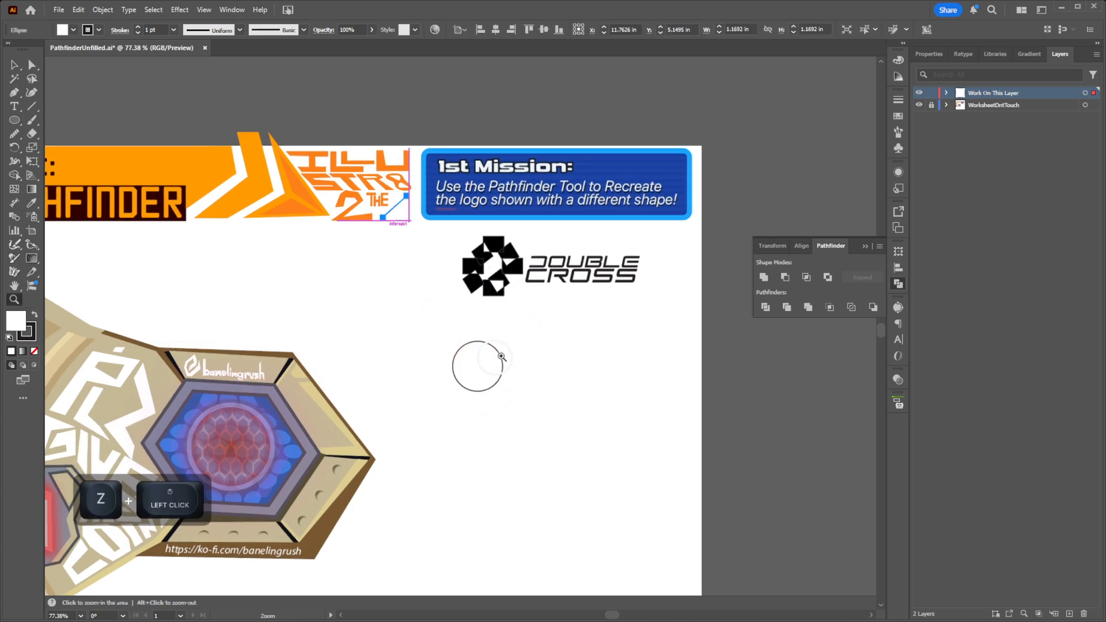
{"action": "left_click_drag", "start_coordinate": [472, 369], "coordinate": [513, 348]}
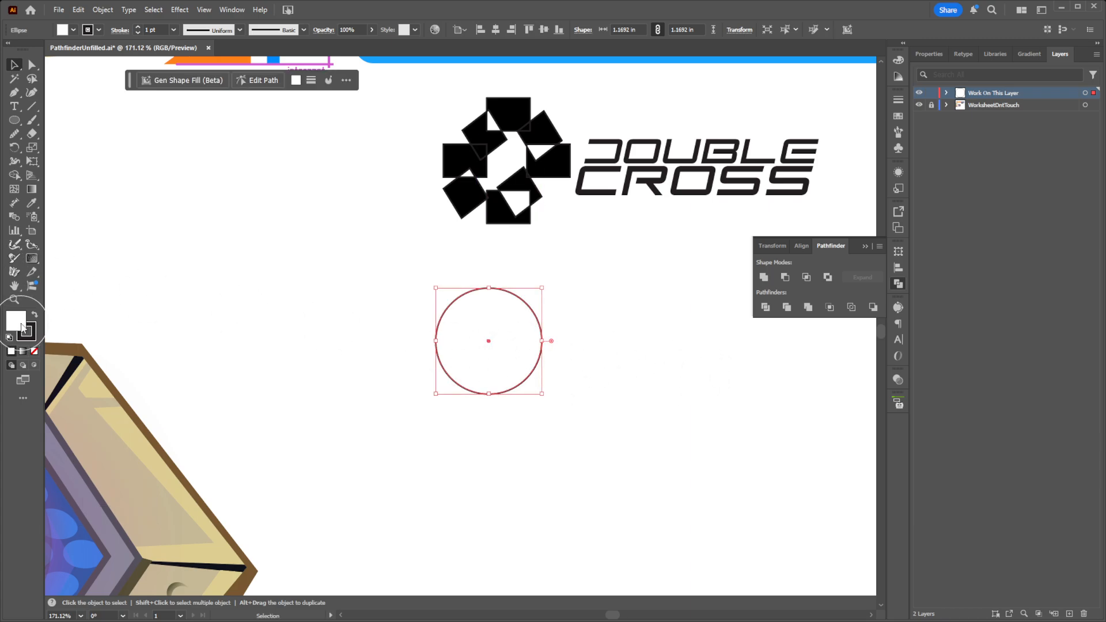
Step: Fill the new circle with pure red (ff0000) and remove its black outline
{"action": "double_click", "coordinate": [21, 328]}
{"action": "left_click_drag", "start_coordinate": [188, 359], "coordinate": [243, 283]}
{"action": "left_click", "coordinate": [384, 298]}
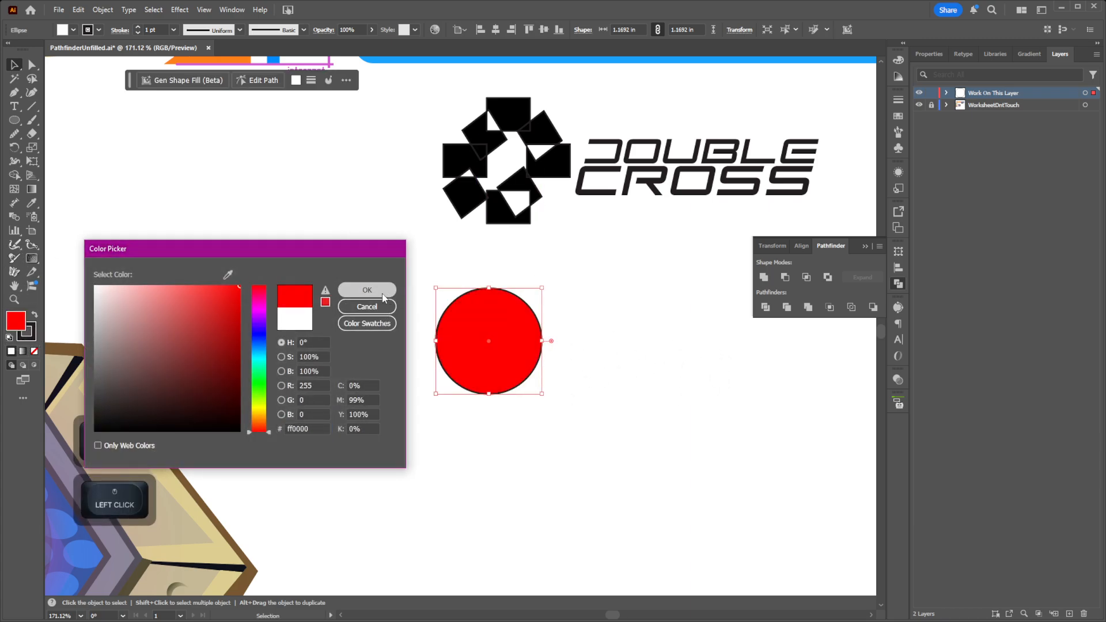
{"action": "left_click", "coordinate": [26, 332]}
{"action": "left_click", "coordinate": [34, 351]}
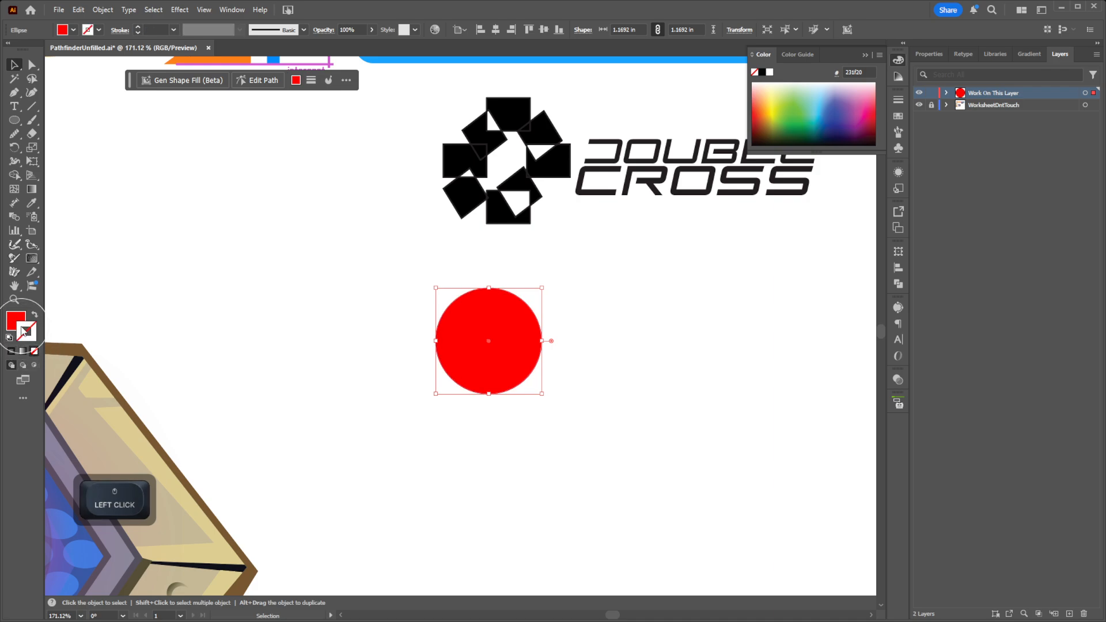
Step: Alternate between the circle's fill and stroke, and give the stroke a solid dark colour again
{"action": "left_click", "coordinate": [15, 319]}
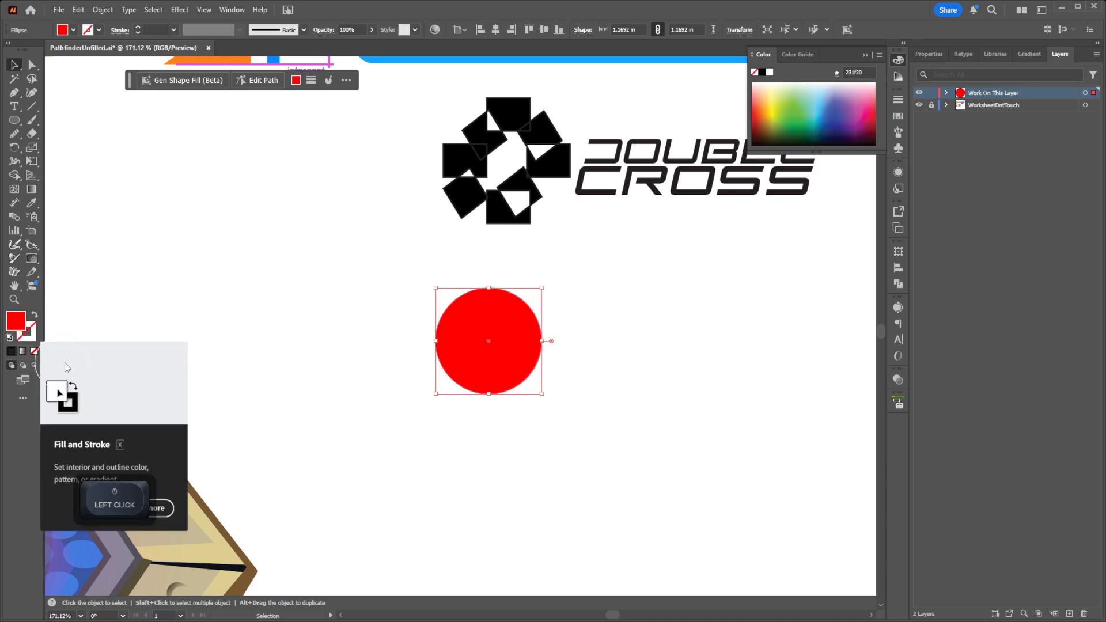
{"action": "left_click", "coordinate": [30, 334]}
{"action": "left_click", "coordinate": [16, 321]}
{"action": "left_click", "coordinate": [28, 331]}
{"action": "left_click", "coordinate": [10, 351]}
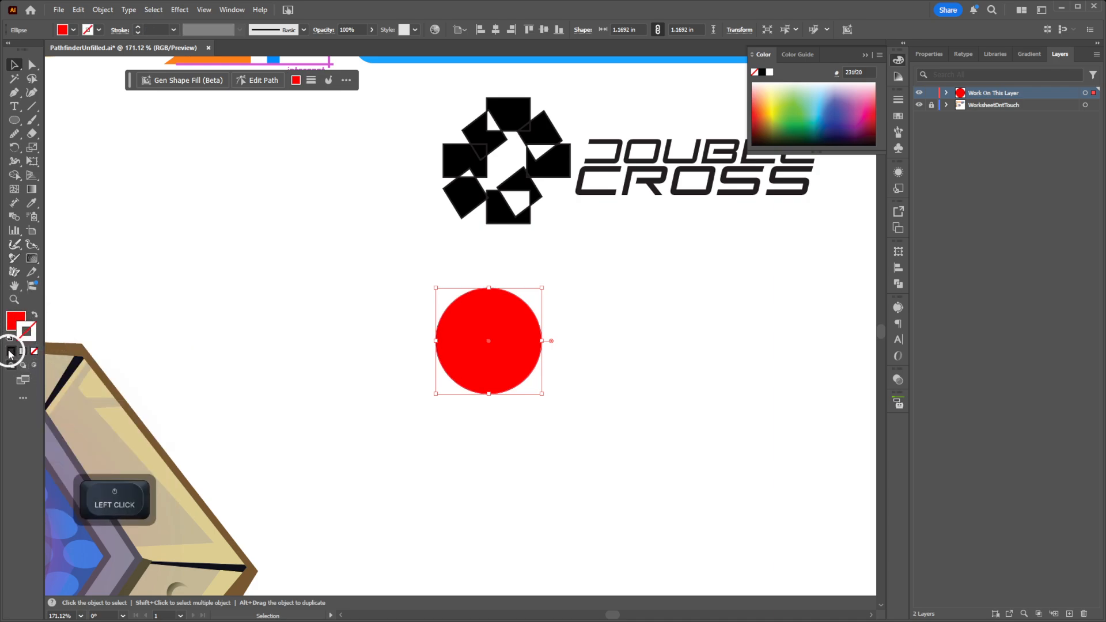
{"action": "left_click", "coordinate": [21, 319]}
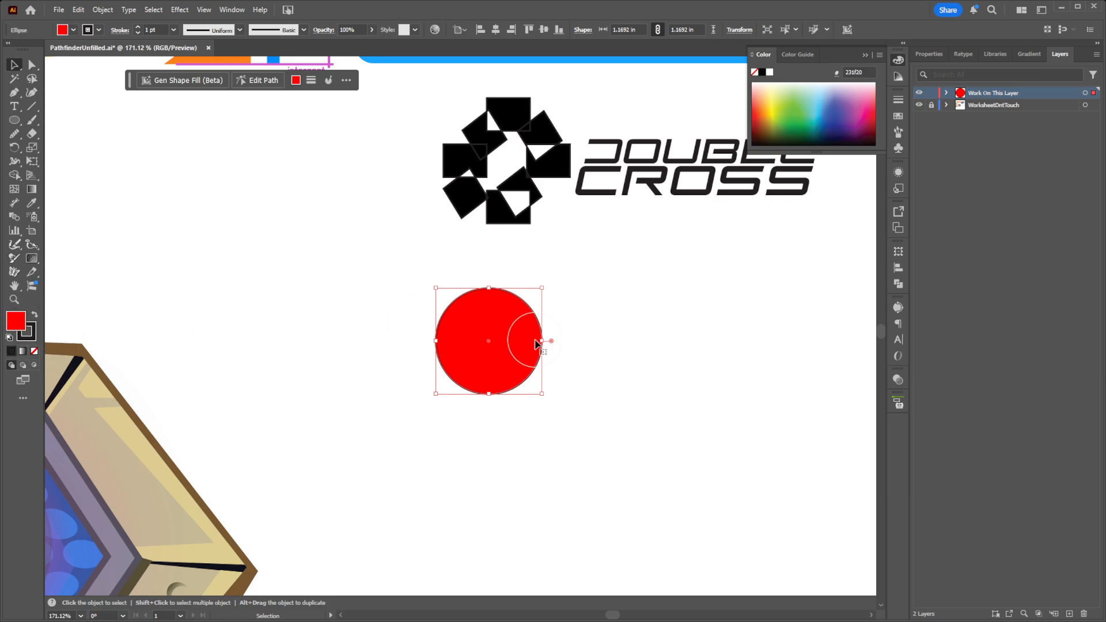
Step: Set both the circle's stroke and its fill to none
{"action": "key", "text": "x"}
{"action": "key", "text": "slash"}
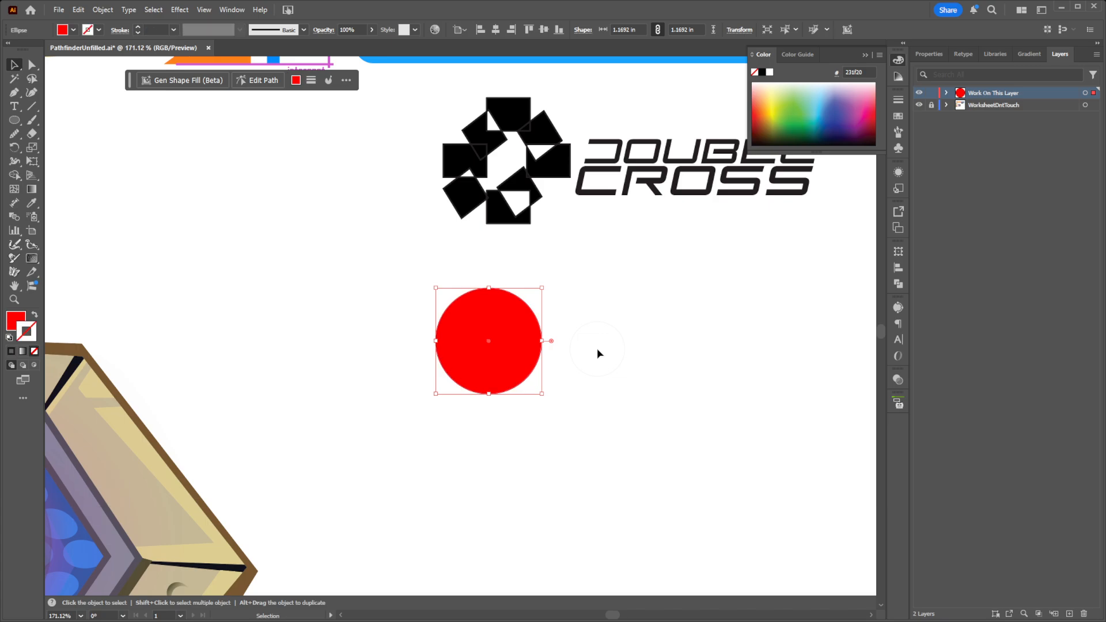
{"action": "key", "text": "x"}
{"action": "key", "text": "slash"}
{"action": "key", "text": "x"}
{"action": "key", "text": "slash"}
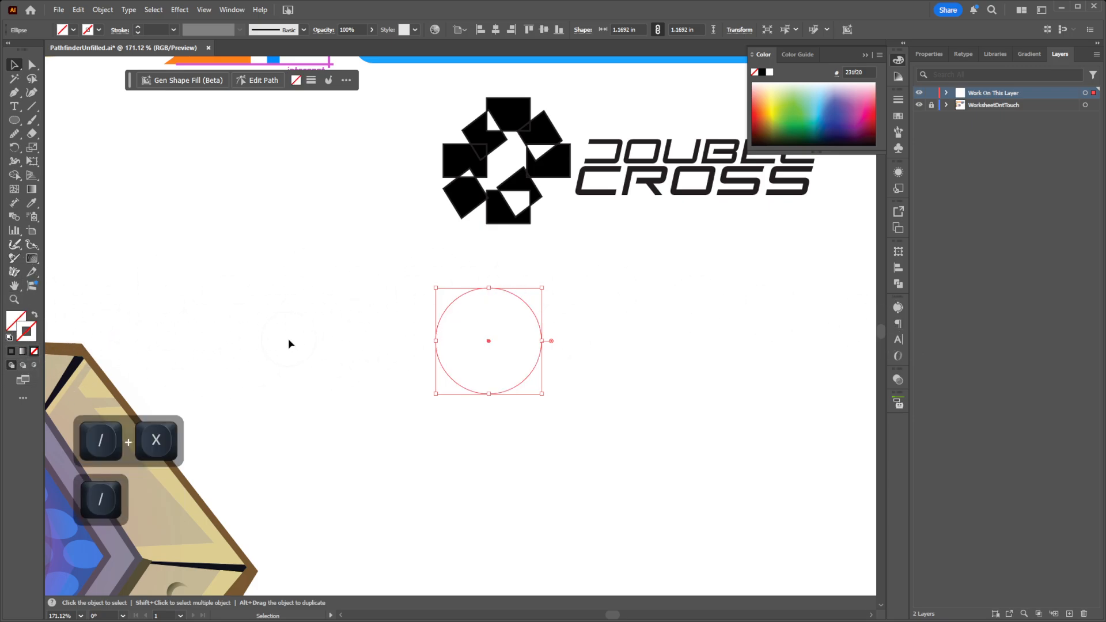
Step: Reset the circle to the default white fill and black stroke
{"action": "key", "text": "x"}
{"action": "key", "text": "s"}
{"action": "key", "text": "d"}
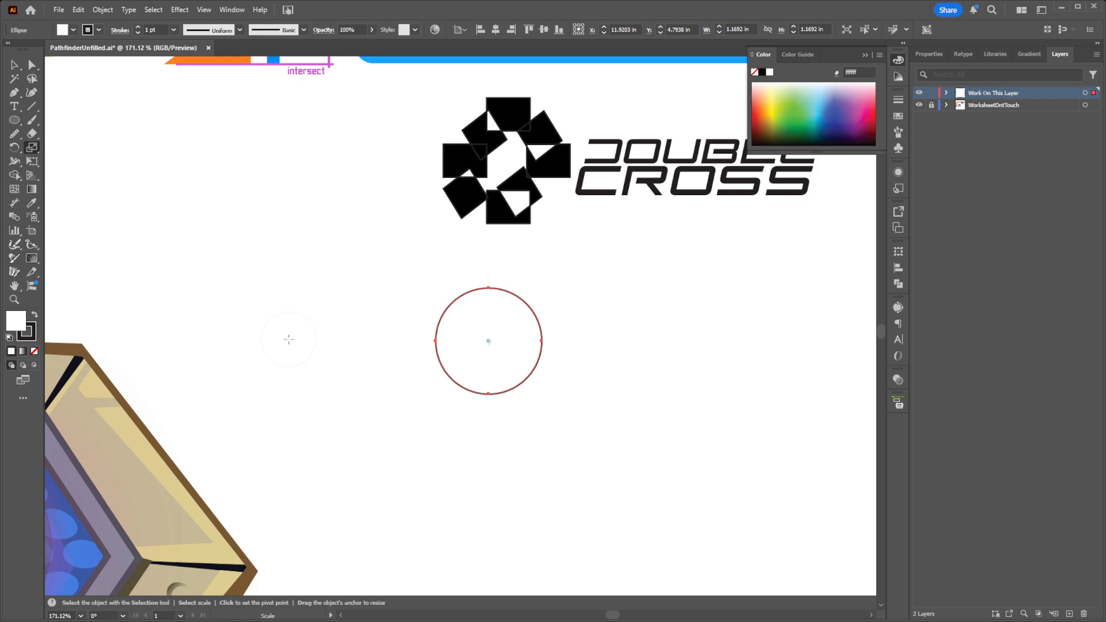
Step: Set the circle's stroke to none and its fill to pure red (ff0000)
{"action": "left_click", "coordinate": [30, 337]}
{"action": "left_click", "coordinate": [35, 352]}
{"action": "double_click", "coordinate": [15, 322]}
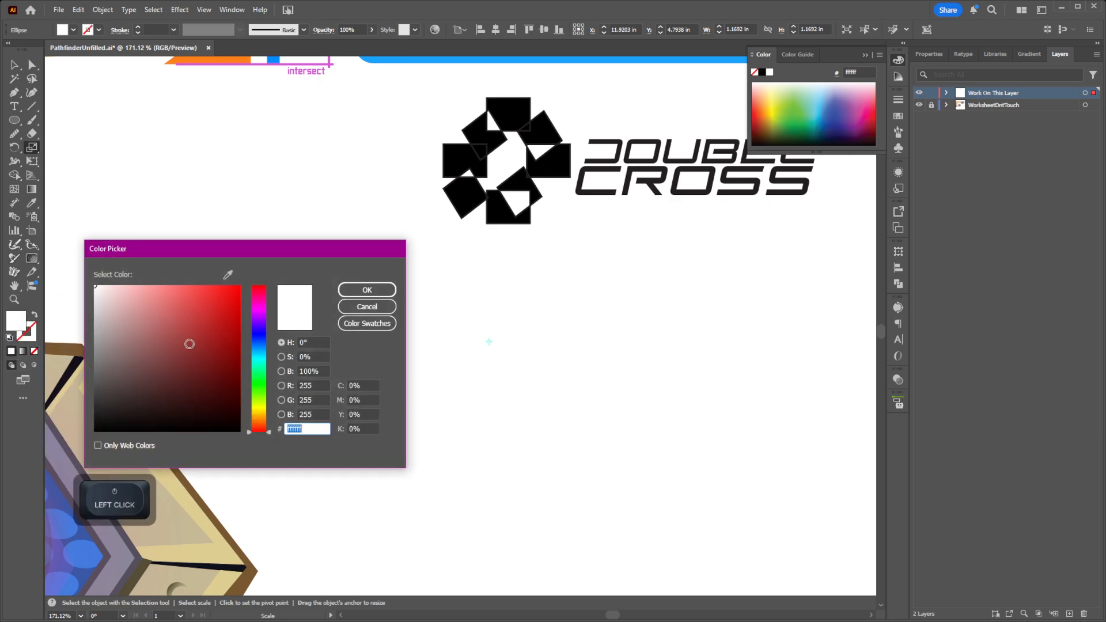
{"action": "left_click_drag", "start_coordinate": [190, 344], "coordinate": [241, 285]}
{"action": "left_click", "coordinate": [367, 290]}
{"action": "key", "text": "v"}
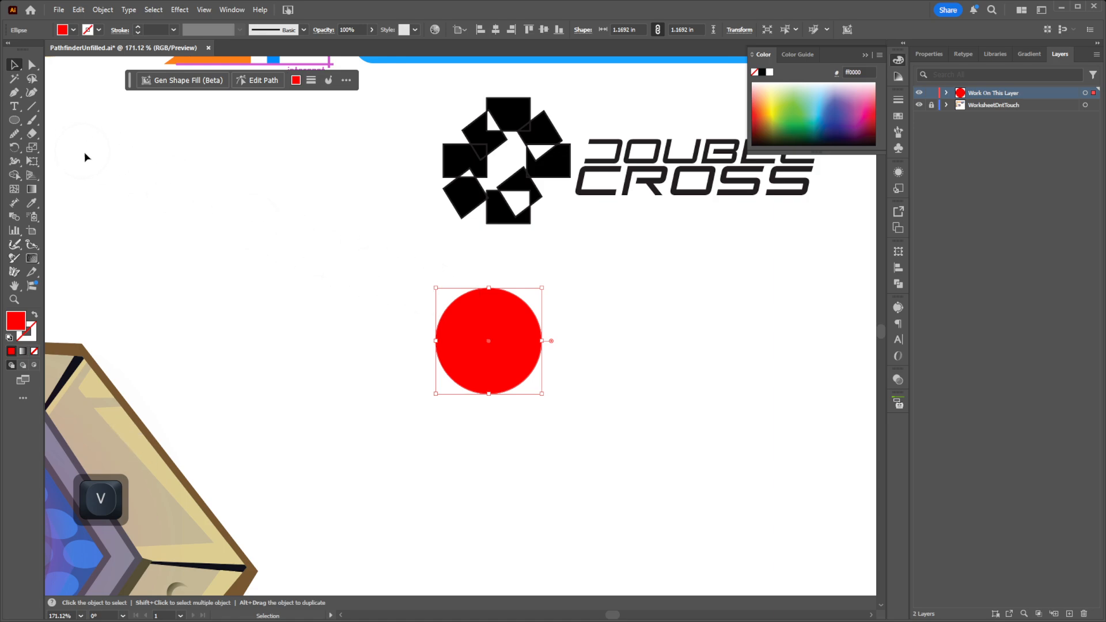
Step: Nudge the red circle up and right, and shear it into a slanted ellipse about 1.46 in wide and 1.12 in high
{"action": "left_click_drag", "start_coordinate": [490, 341], "coordinate": [509, 327]}
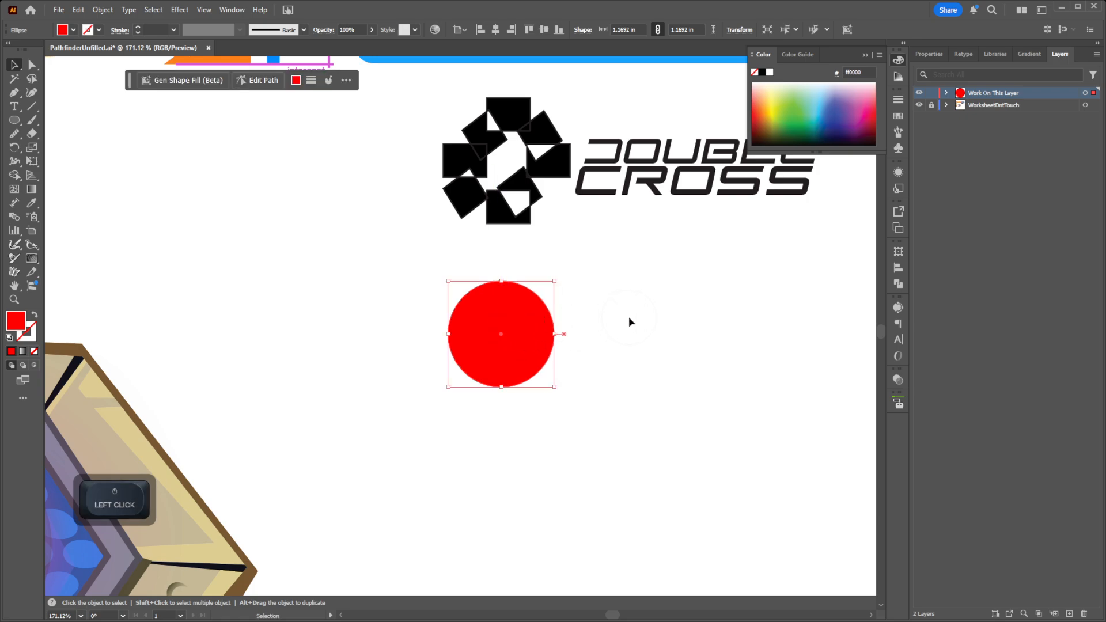
{"action": "key", "text": "s"}
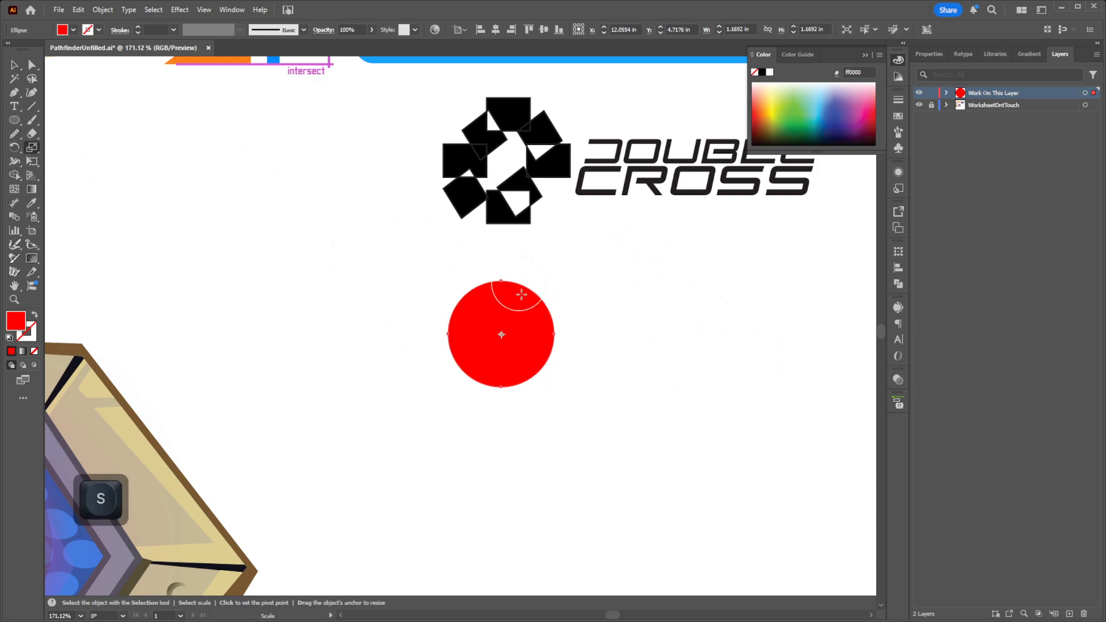
{"action": "left_click", "coordinate": [31, 148]}
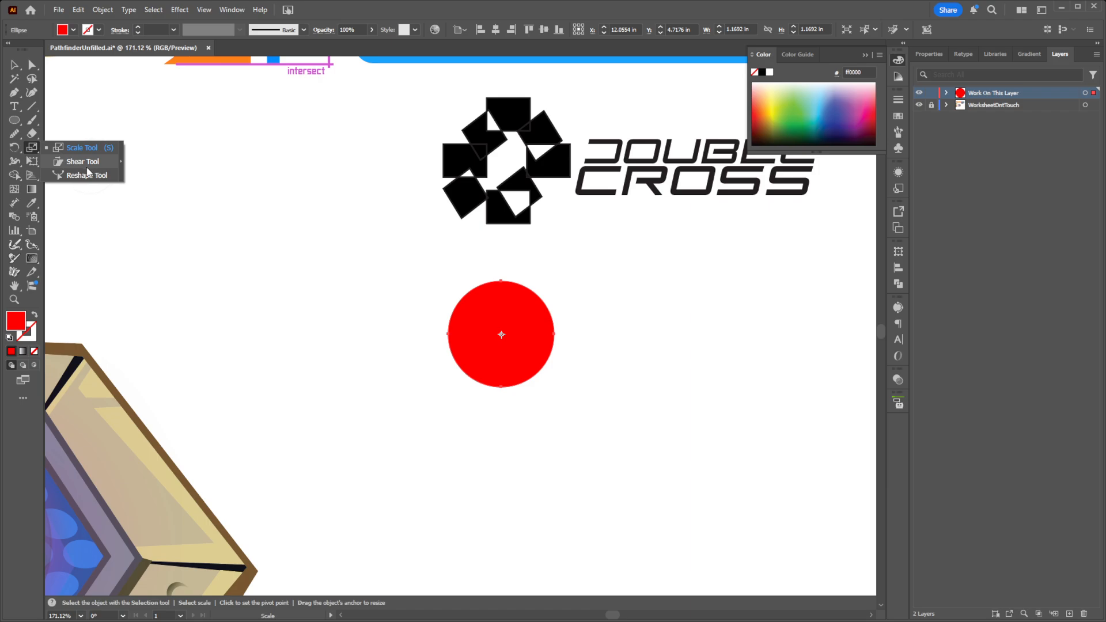
{"action": "left_click", "coordinate": [33, 148]}
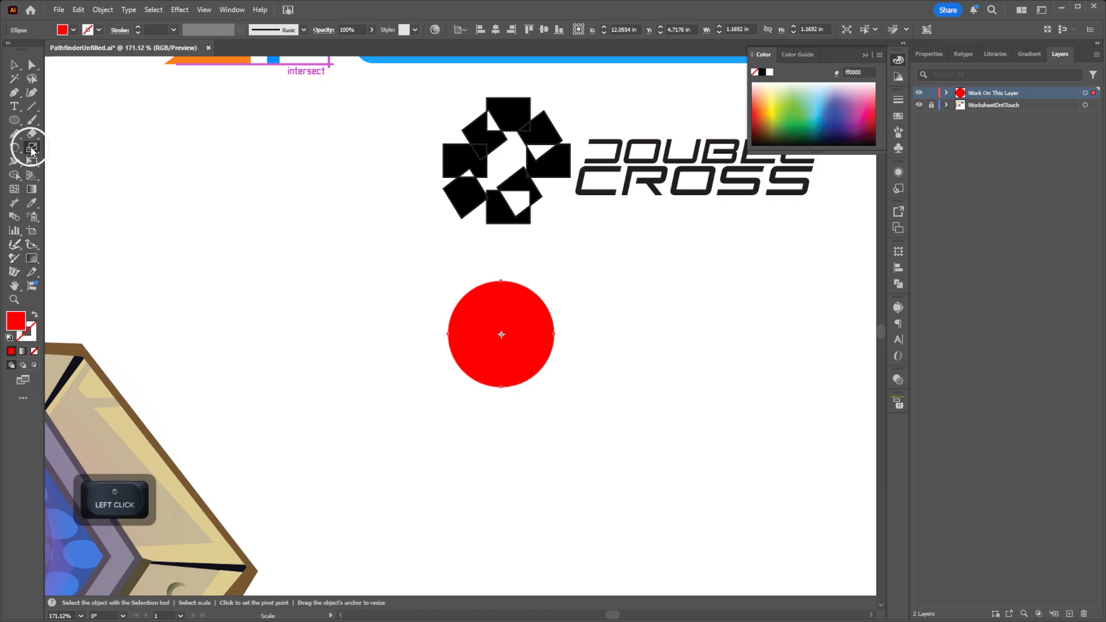
{"action": "left_click", "coordinate": [32, 149]}
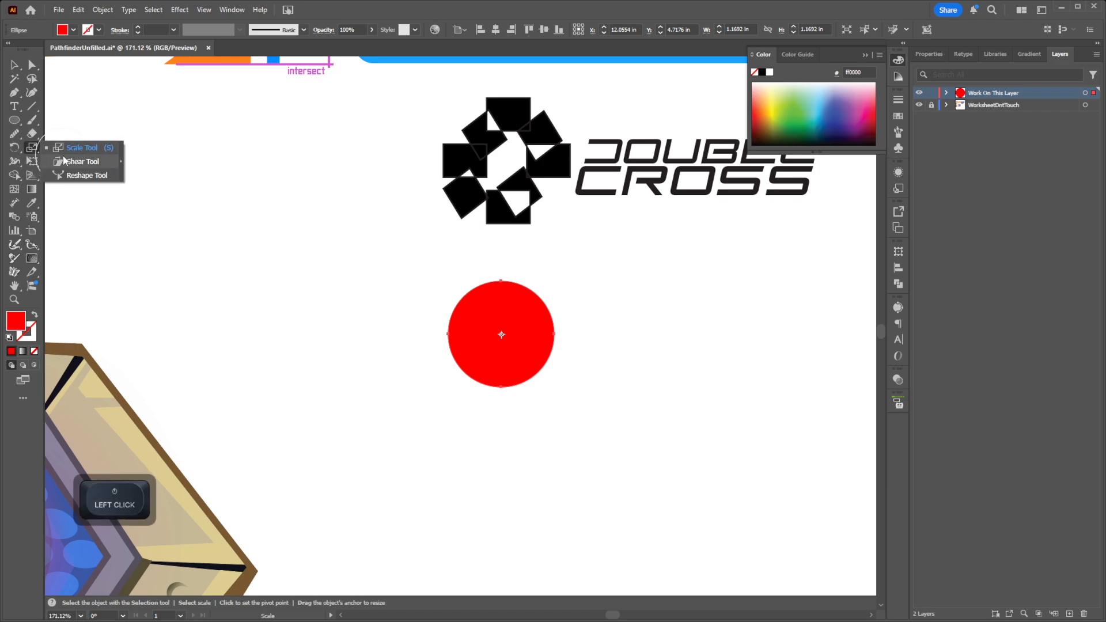
{"action": "left_click", "coordinate": [81, 161]}
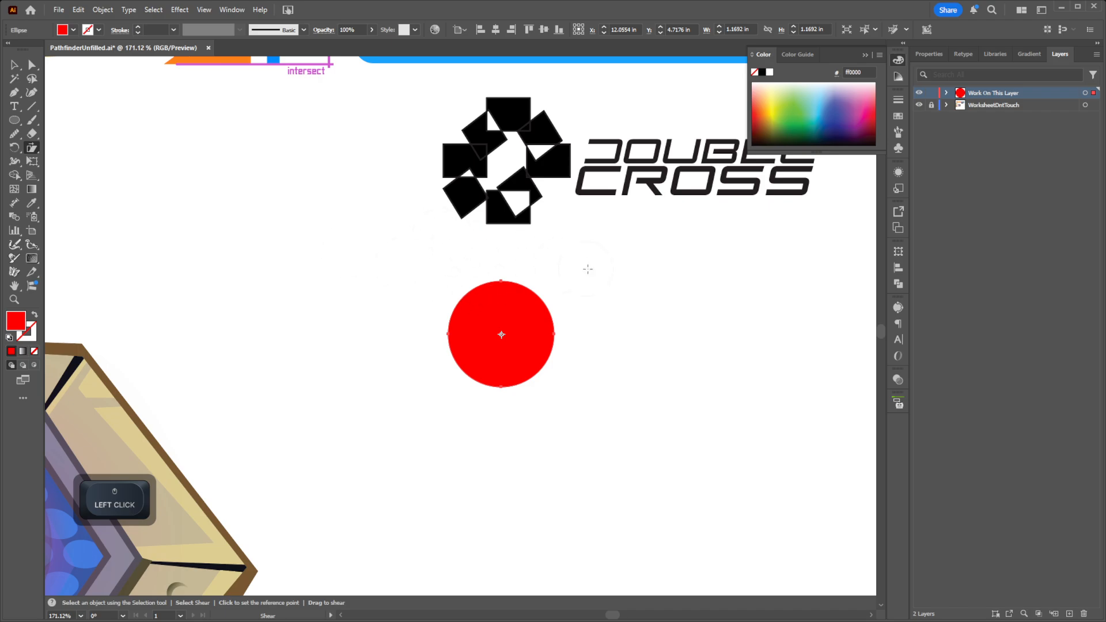
{"action": "left_click_drag", "start_coordinate": [588, 269], "coordinate": [636, 273]}
{"action": "key", "text": "v"}
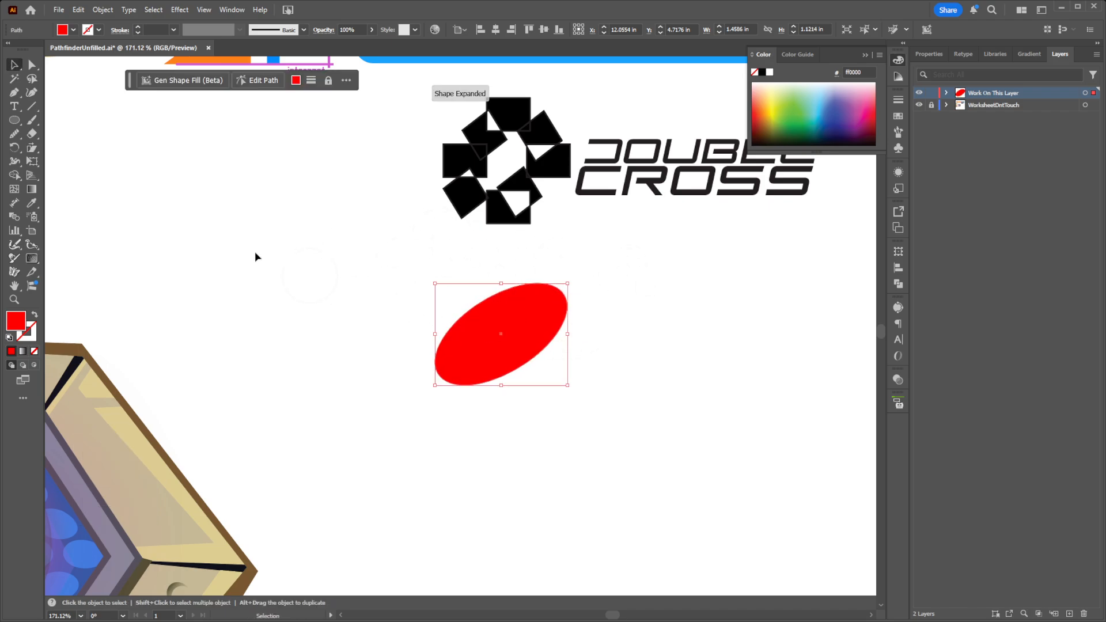
{"action": "left_click", "coordinate": [14, 70]}
{"action": "left_click", "coordinate": [641, 372]}
Step: Duplicate the slanted red ellipse, placing the copy slightly down and right so that it overlaps the original
{"action": "key", "text": "space"}
{"action": "left_click_drag", "start_coordinate": [679, 380], "coordinate": [566, 372]}
{"action": "key", "text": "z"}
{"action": "left_click_drag", "start_coordinate": [566, 368], "coordinate": [506, 360]}
{"action": "key", "text": "v"}
{"action": "left_click", "coordinate": [450, 324]}
{"action": "left_click_drag", "start_coordinate": [450, 323], "coordinate": [472, 339]}
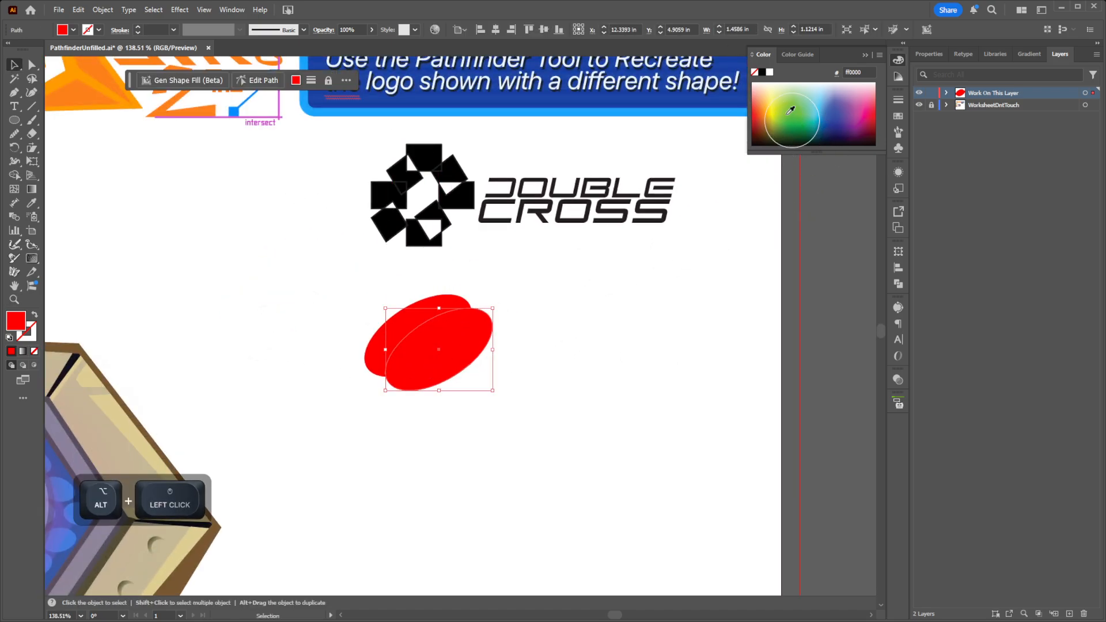
Step: Fill the front ellipse copy with black (231f20) and deselect it
{"action": "left_click", "coordinate": [762, 72]}
{"action": "key", "text": "v"}
{"action": "left_click", "coordinate": [523, 344]}
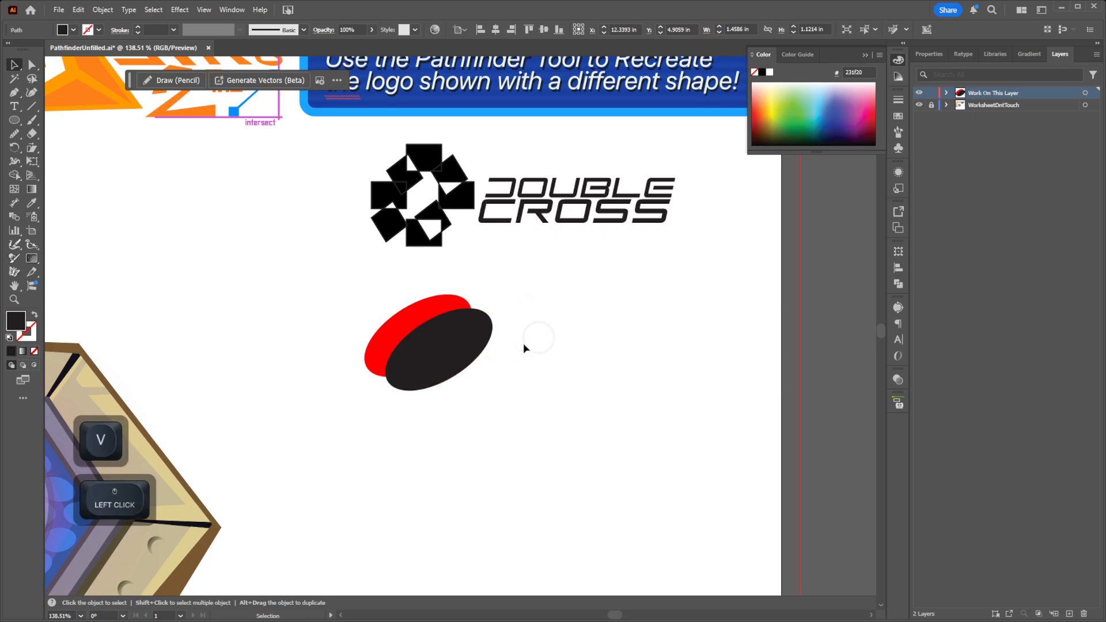
Step: Examine the overlapping squares of the Double Cross logo up close and compare them with the two ellipses
{"action": "key", "text": "space"}
{"action": "left_click_drag", "start_coordinate": [514, 349], "coordinate": [491, 345]}
{"action": "key", "text": "z"}
{"action": "key", "text": "v"}
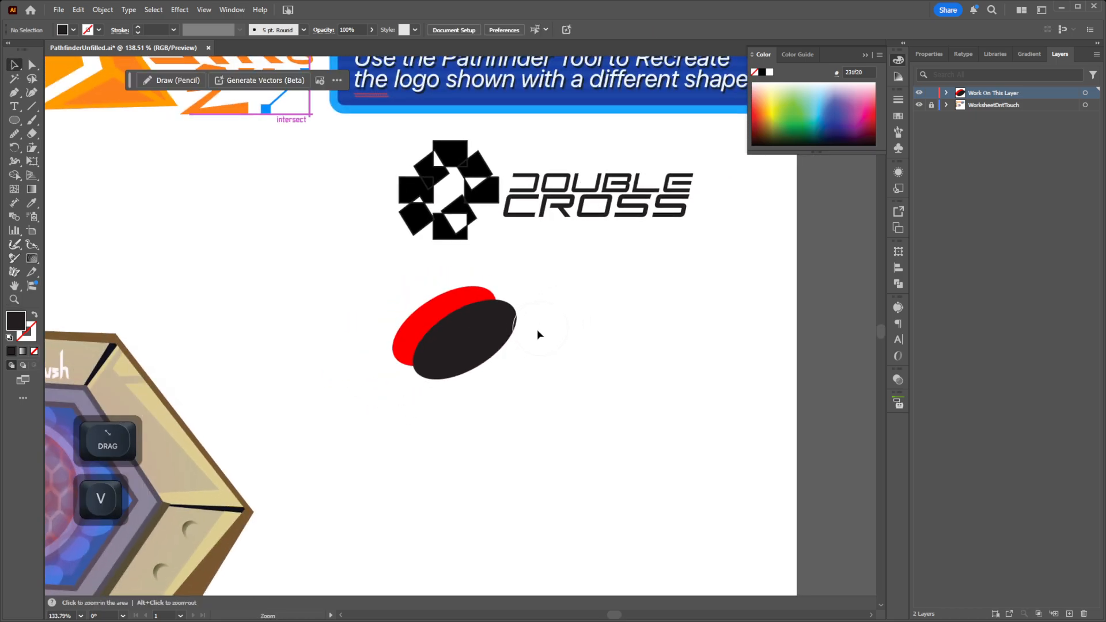
{"action": "left_click", "coordinate": [478, 339]}
{"action": "key", "text": "z"}
{"action": "left_click_drag", "start_coordinate": [452, 210], "coordinate": [638, 421]}
{"action": "key", "text": "space"}
{"action": "left_click", "coordinate": [616, 410]}
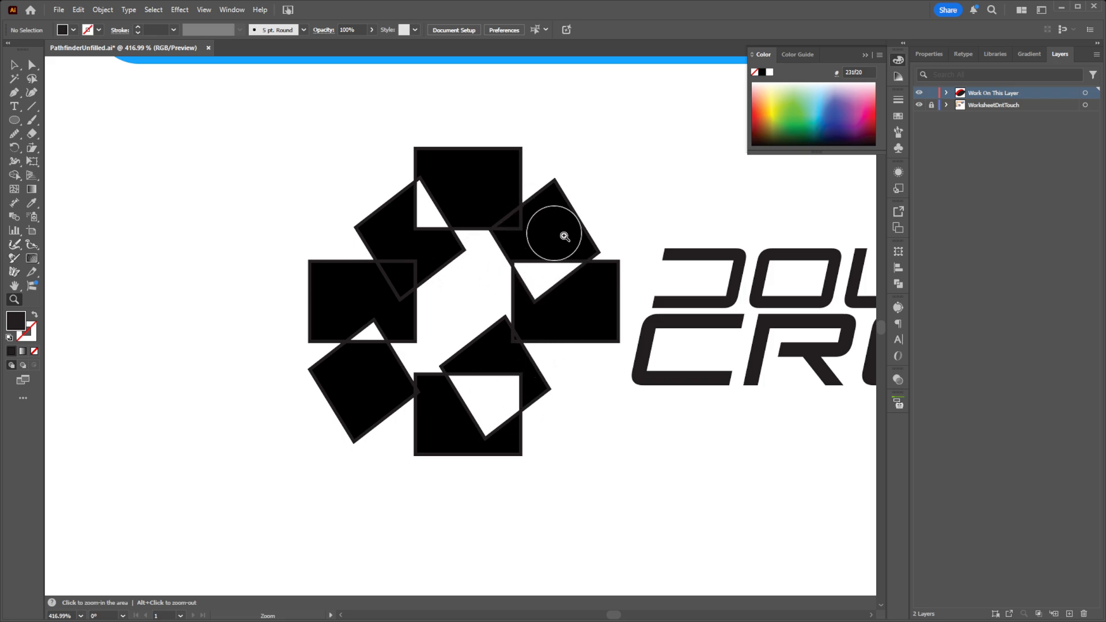
{"action": "left_click_drag", "start_coordinate": [558, 297], "coordinate": [449, 334]}
{"action": "key", "text": "z"}
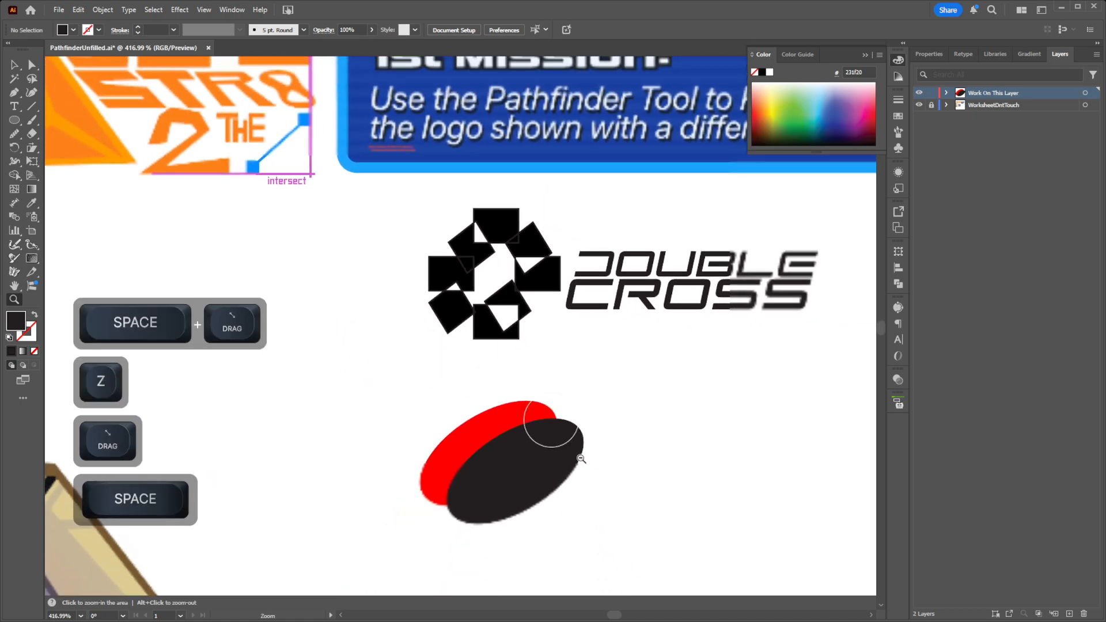
{"action": "left_click_drag", "start_coordinate": [591, 499], "coordinate": [544, 333]}
Step: Select both overlapping ellipses and bring up the Pathfinder operations
{"action": "key", "text": "v"}
{"action": "left_click_drag", "start_coordinate": [555, 381], "coordinate": [385, 261]}
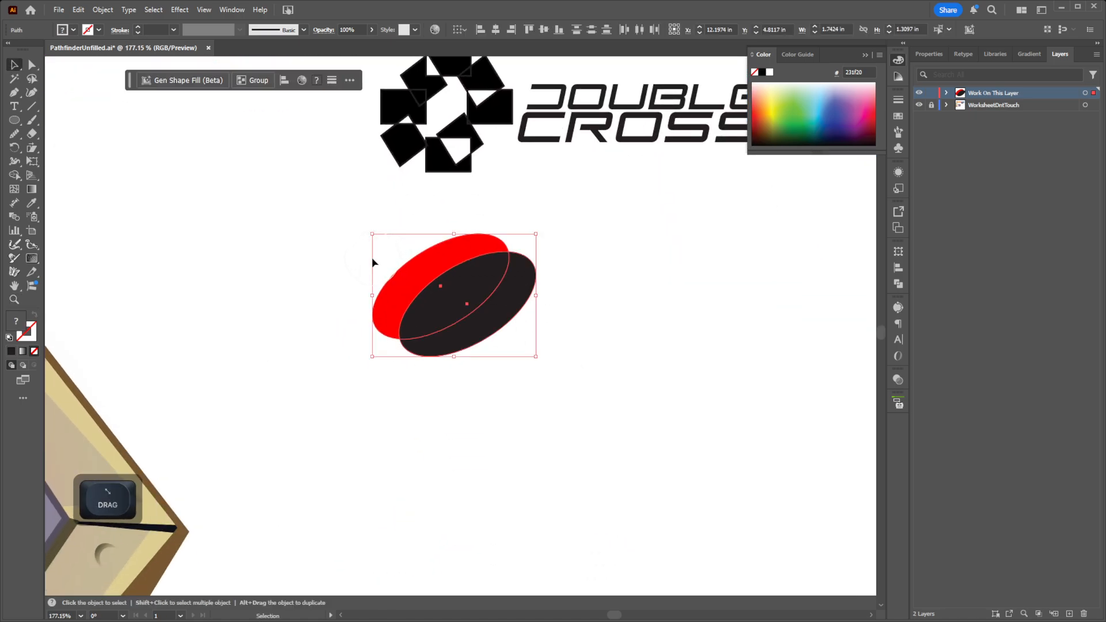
{"action": "left_click", "coordinate": [232, 9]}
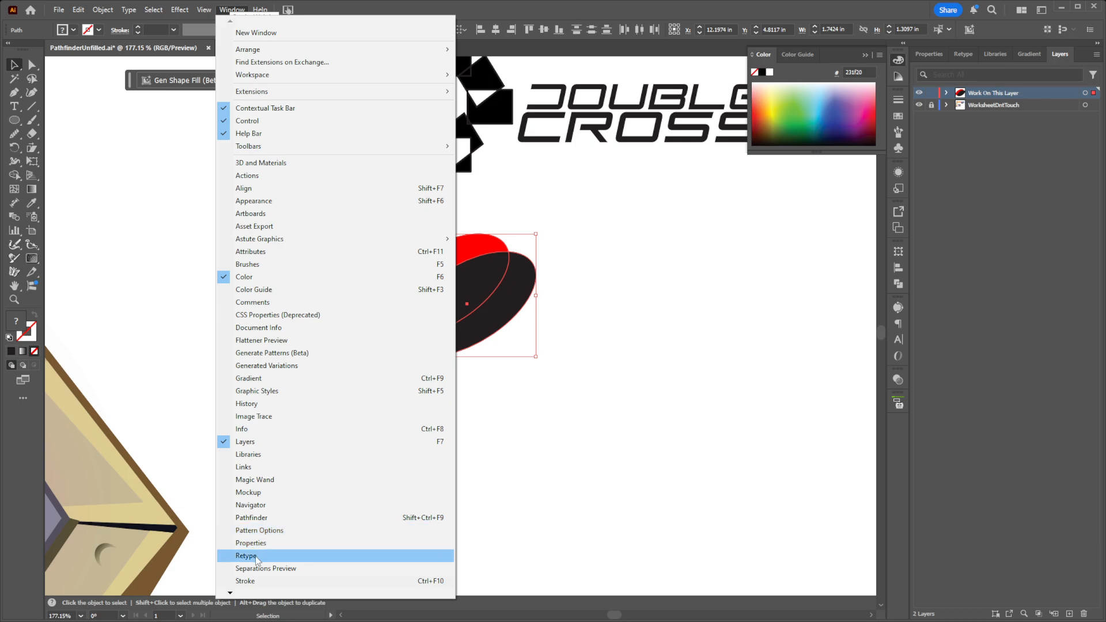
{"action": "left_click", "coordinate": [272, 520]}
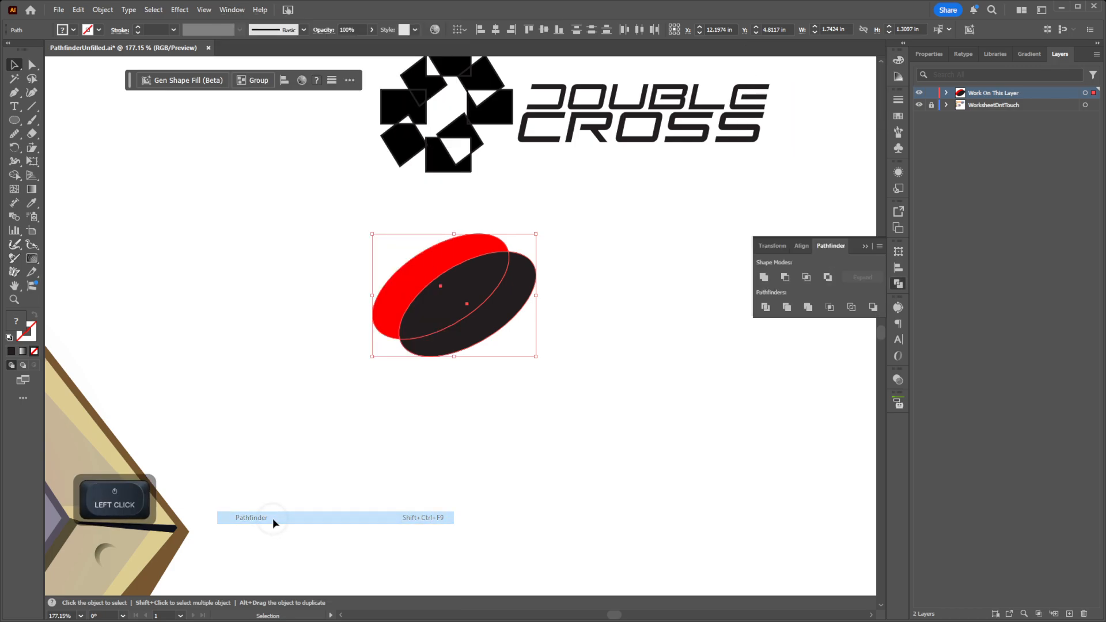
Step: Try splitting the two ellipses with Pathfinder Divide, and undo the division
{"action": "left_click", "coordinate": [767, 308]}
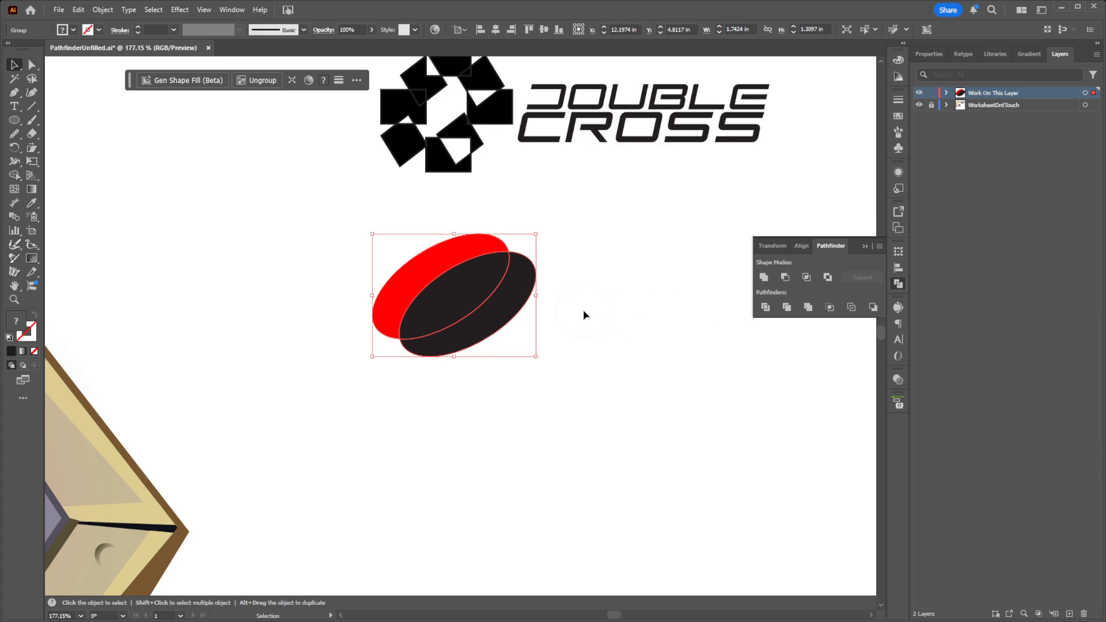
{"action": "left_click", "coordinate": [413, 285]}
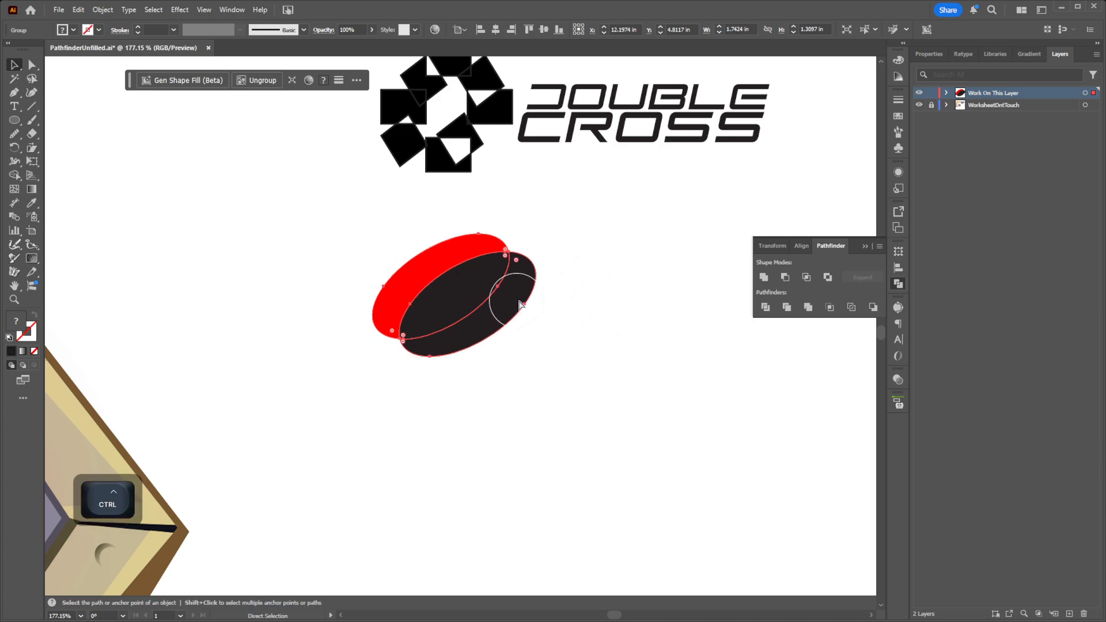
{"action": "key", "text": "ctrl+z"}
Step: Divide the red and black ellipses along their overlap with Pathfinder Divide and deselect the pieces
{"action": "key", "text": "space"}
{"action": "left_click_drag", "start_coordinate": [478, 277], "coordinate": [633, 304]}
{"action": "key", "text": "z"}
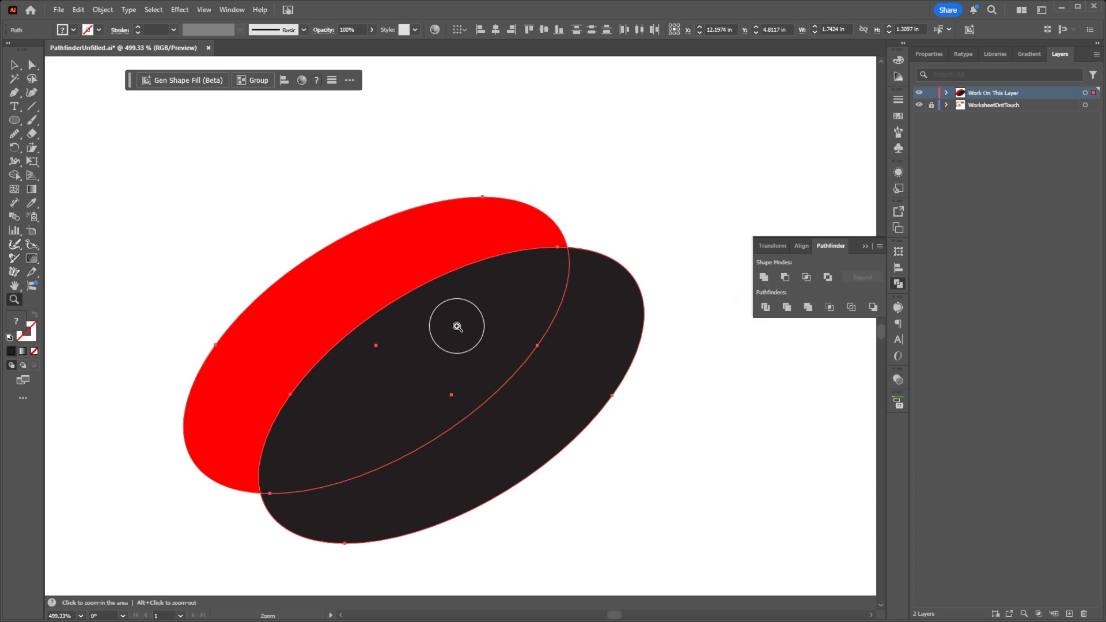
{"action": "left_click", "coordinate": [766, 308]}
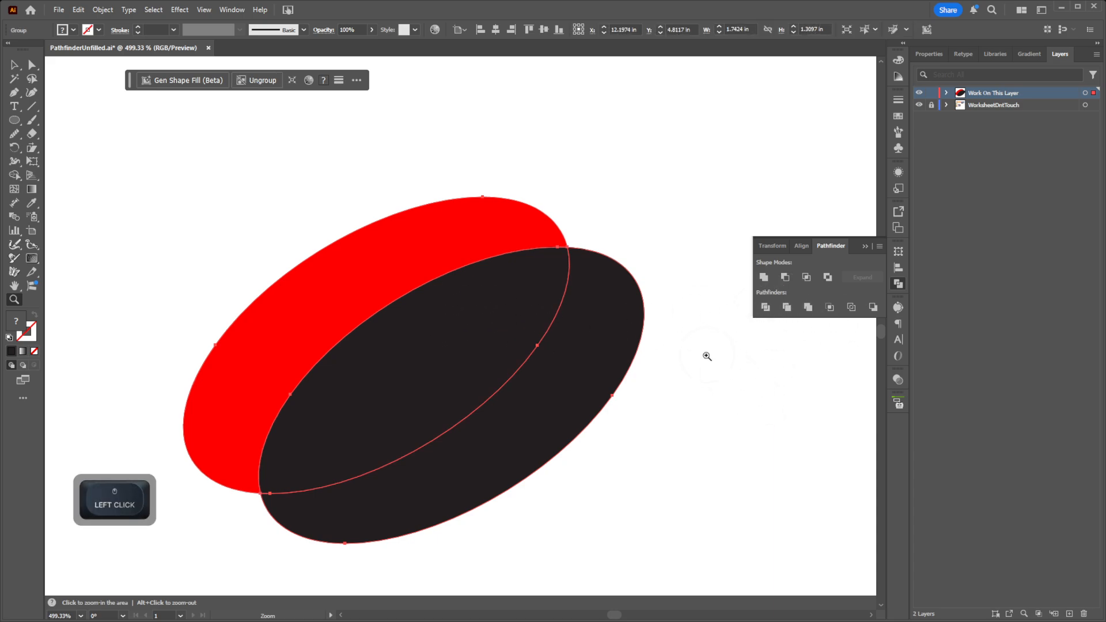
{"action": "key", "text": "a"}
{"action": "left_click", "coordinate": [717, 373]}
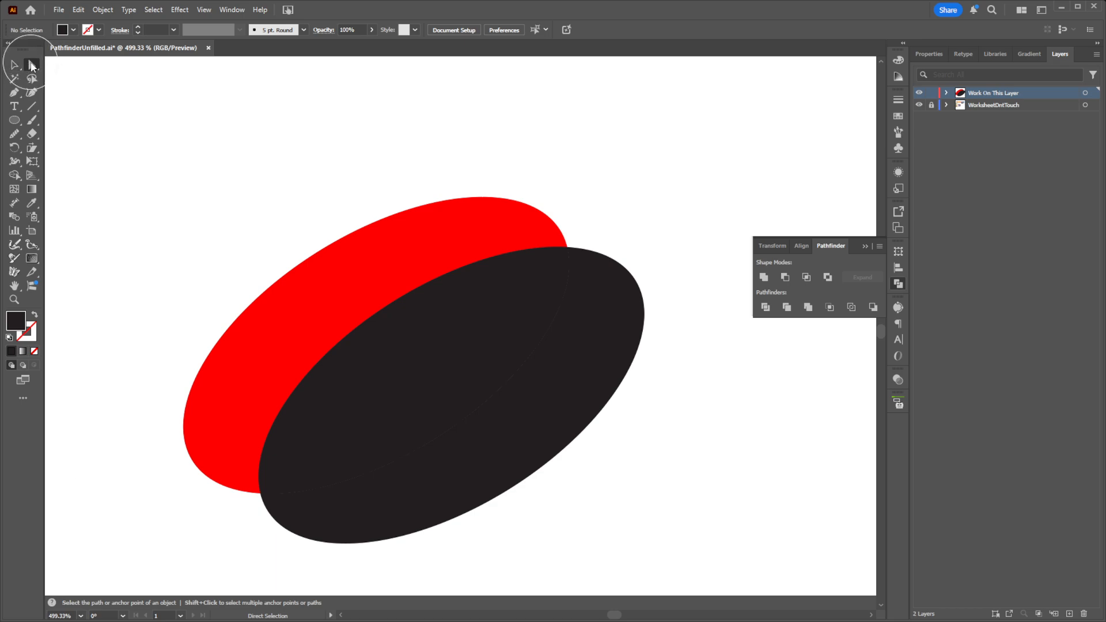
Step: Delete the overlapping middle piece of the divided ellipses, leaving a red and a black crescent
{"action": "key", "text": "space"}
{"action": "left_click_drag", "start_coordinate": [657, 363], "coordinate": [604, 302]}
{"action": "key", "text": "z"}
{"action": "left_click_drag", "start_coordinate": [620, 358], "coordinate": [495, 352]}
{"action": "key", "text": "a"}
{"action": "left_click", "coordinate": [459, 328]}
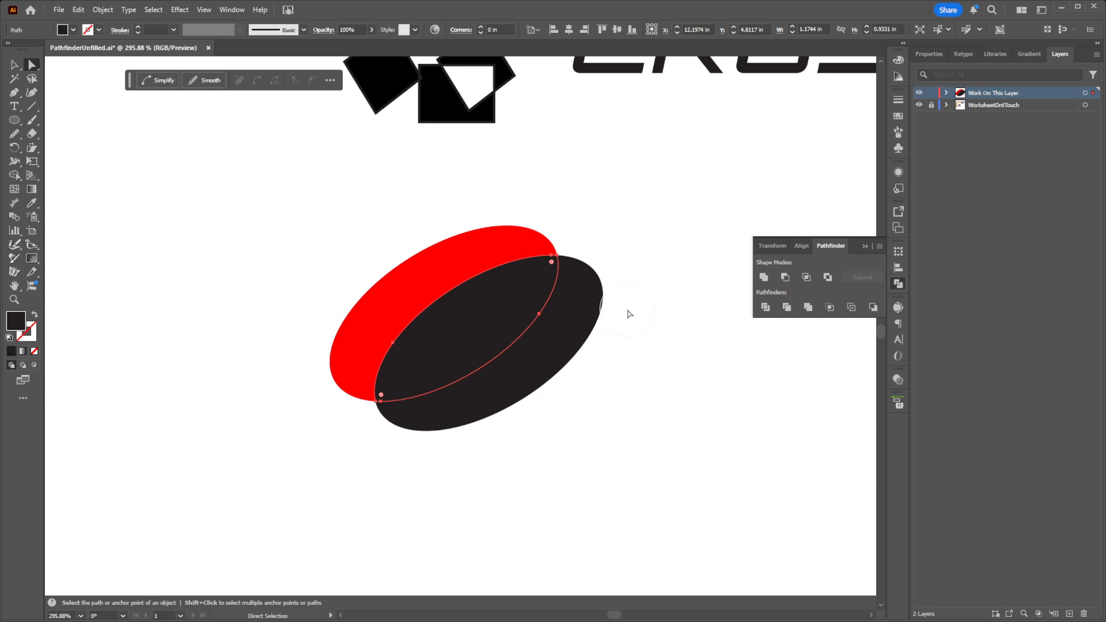
{"action": "key", "text": "Delete"}
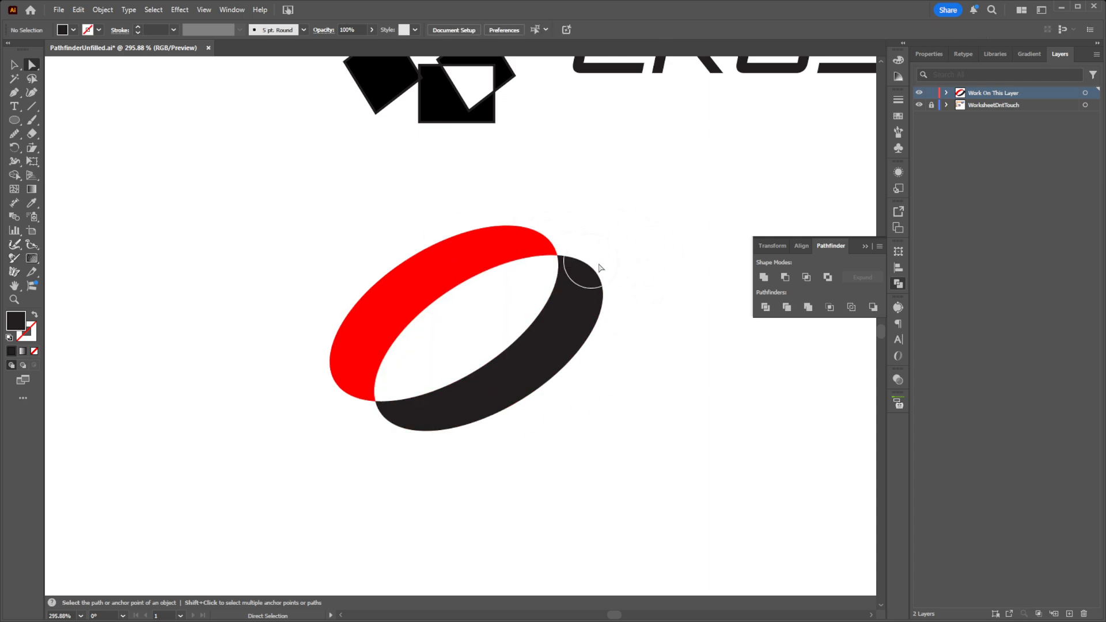
Step: Undo the deletion of the middle piece and the division of the ellipses
{"action": "key", "text": "z"}
{"action": "left_click_drag", "start_coordinate": [599, 265], "coordinate": [474, 391]}
{"action": "left_click_drag", "start_coordinate": [568, 351], "coordinate": [614, 409]}
{"action": "key", "text": "z"}
{"action": "key", "text": "v"}
{"action": "key", "text": "space"}
{"action": "left_click_drag", "start_coordinate": [635, 356], "coordinate": [539, 408]}
{"action": "key", "text": "z"}
{"action": "key", "text": "ctrl+z"}
{"action": "key", "text": "ctrl+z"}
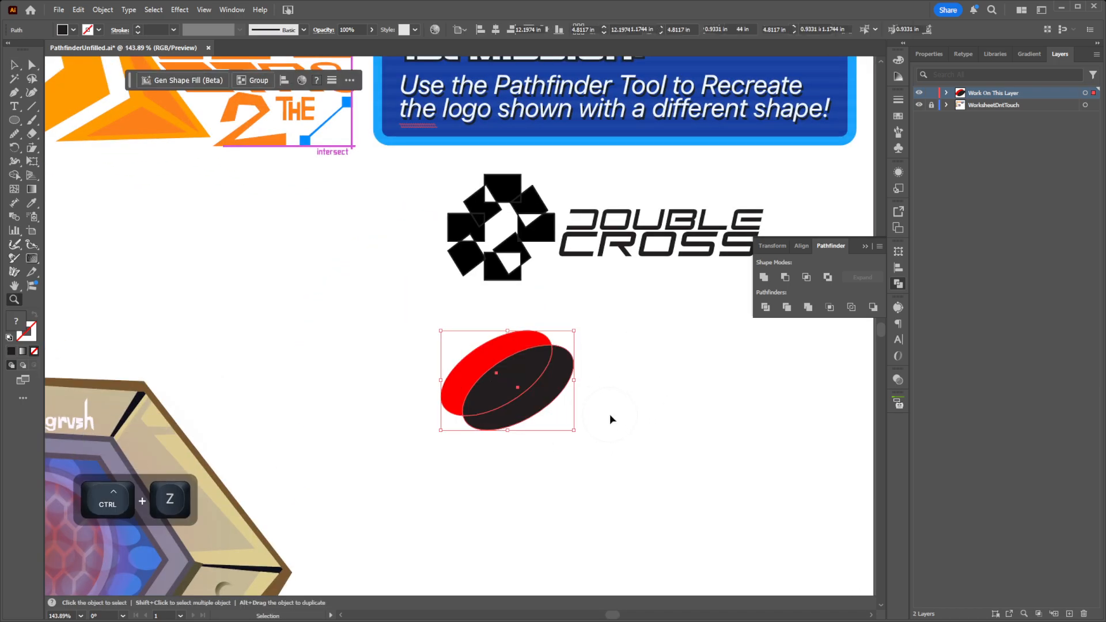
Step: Move the black ellipse up and left across the red one, leaving a red crescent along the lower-right edge
{"action": "key", "text": "c"}
{"action": "key", "text": "v"}
{"action": "left_click", "coordinate": [607, 417]}
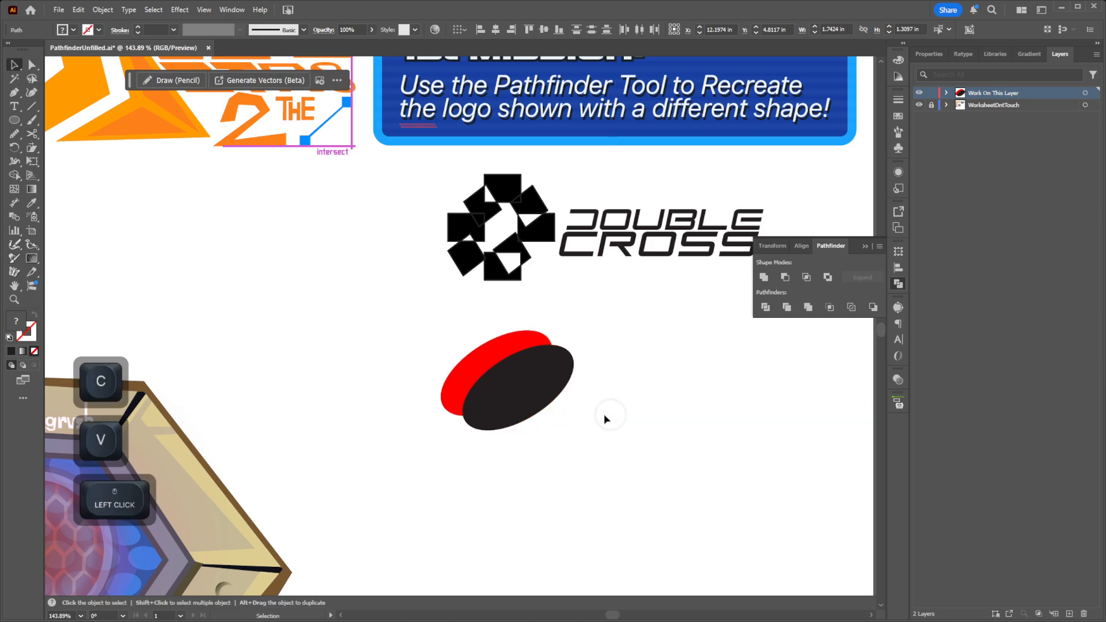
{"action": "left_click_drag", "start_coordinate": [535, 400], "coordinate": [511, 371]}
{"action": "key", "text": "ctrl+z"}
Step: Split the two ellipses with Pathfinder Divide and delete the overlapping middle piece to form a ring
{"action": "left_click_drag", "start_coordinate": [617, 444], "coordinate": [526, 388]}
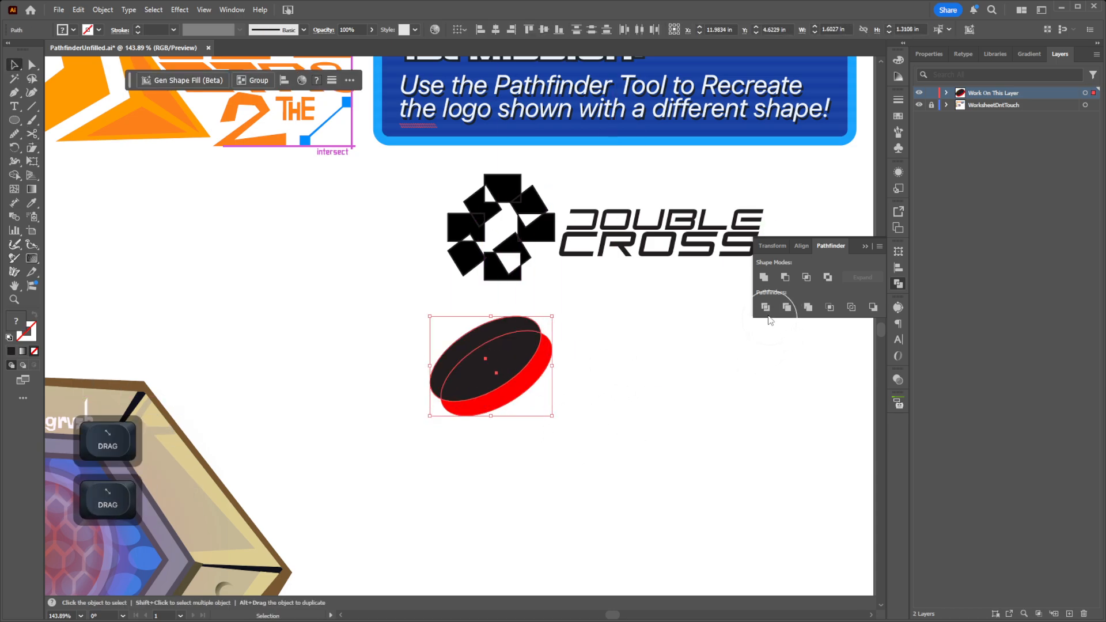
{"action": "left_click", "coordinate": [631, 412]}
{"action": "key", "text": "z"}
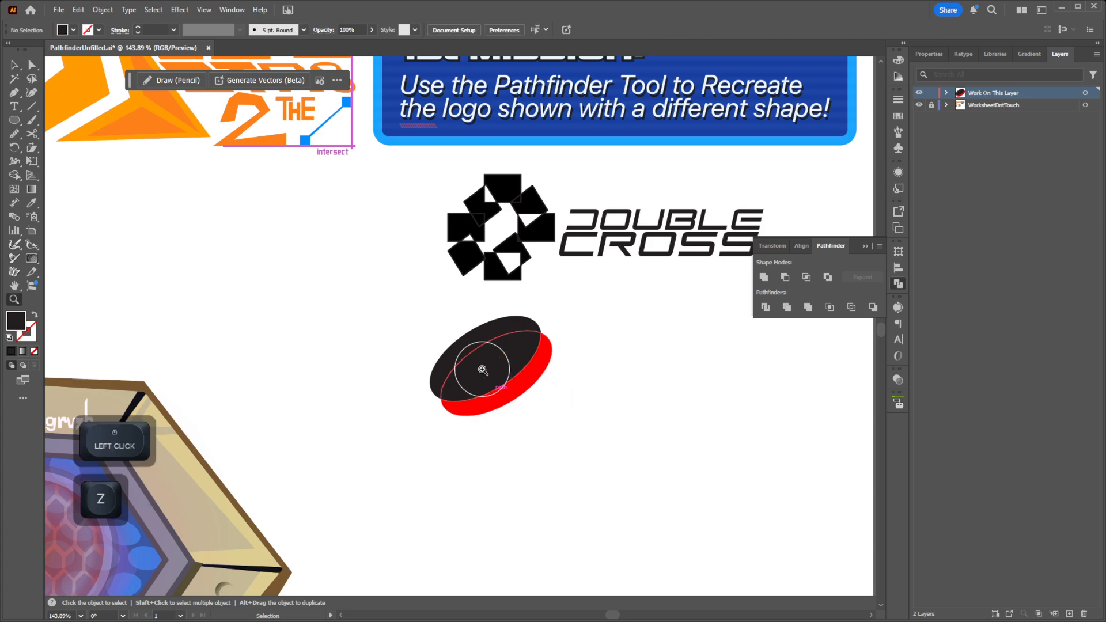
{"action": "left_click", "coordinate": [483, 369]}
{"action": "key", "text": "a"}
{"action": "left_click", "coordinate": [507, 365]}
{"action": "left_click_drag", "start_coordinate": [507, 365], "coordinate": [734, 422]}
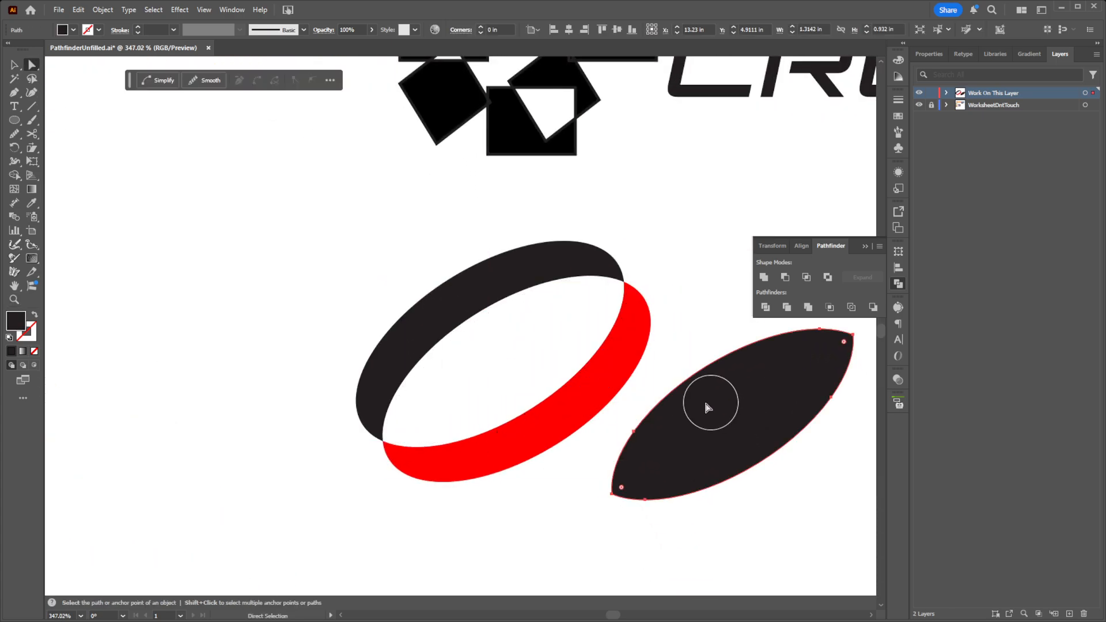
{"action": "key", "text": "ctrl+z"}
{"action": "key", "text": "Delete"}
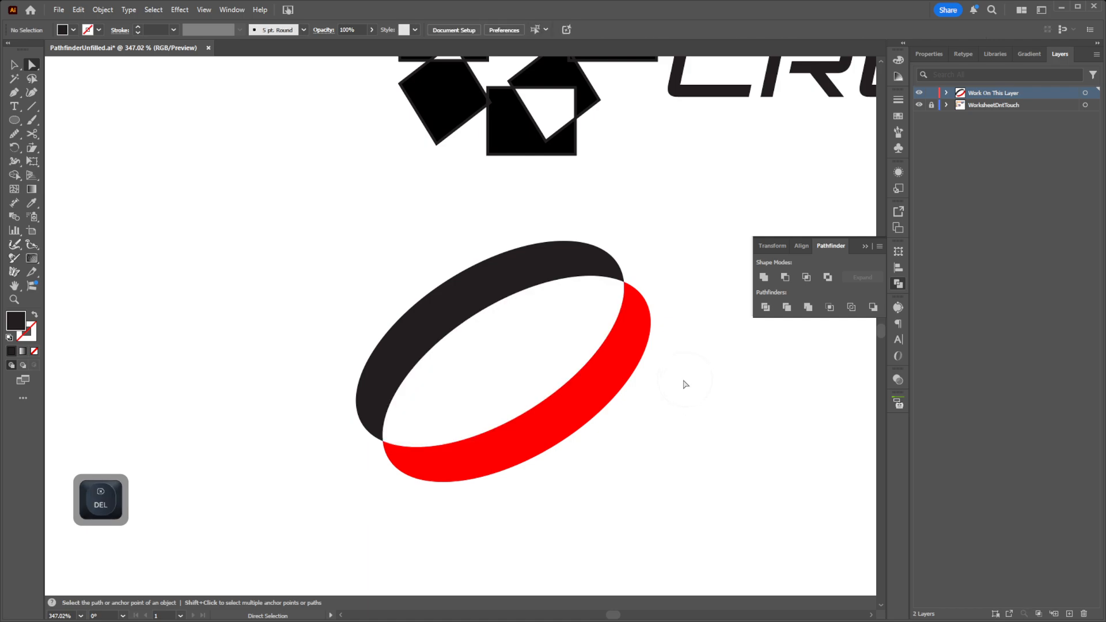
Step: Start a point text object to the right of the black and red ring
{"action": "left_click_drag", "start_coordinate": [684, 382], "coordinate": [569, 387]}
{"action": "key", "text": "z"}
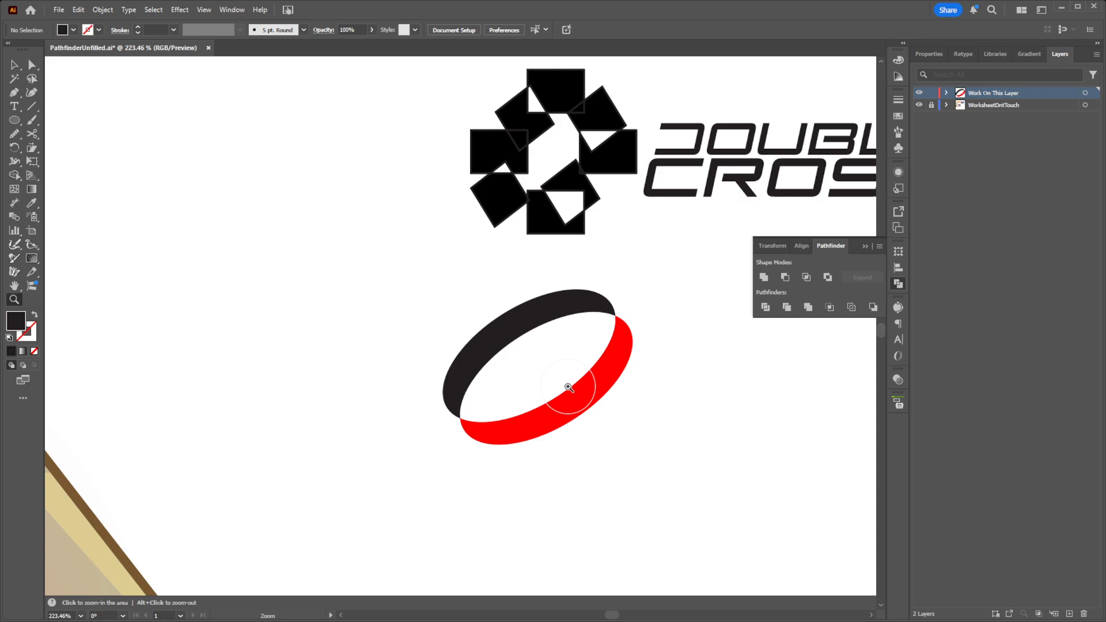
{"action": "left_click_drag", "start_coordinate": [646, 381], "coordinate": [590, 365]}
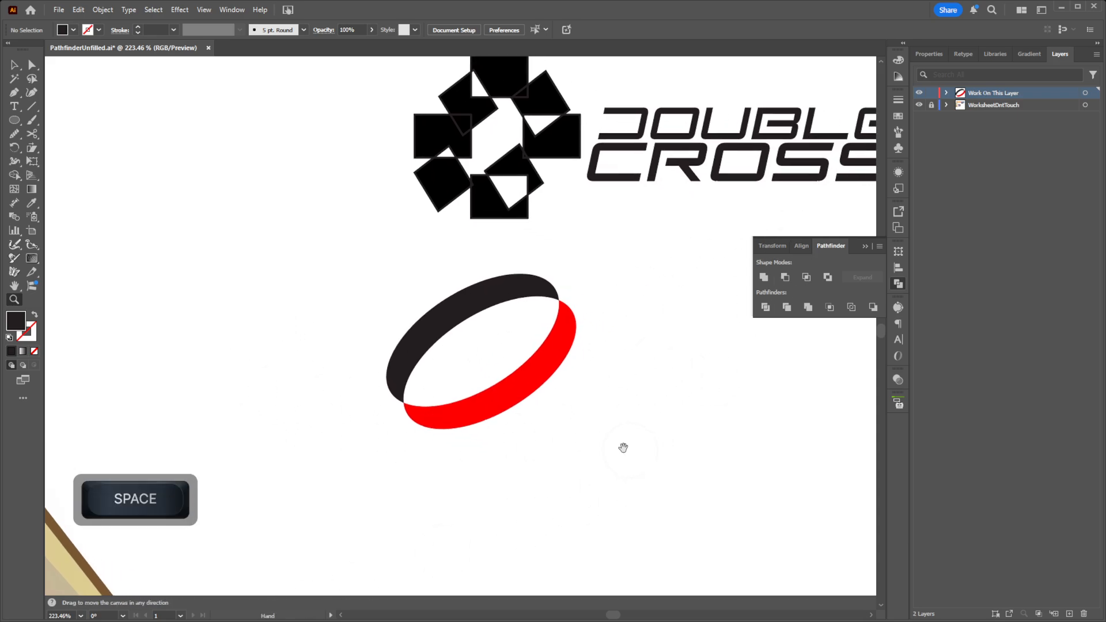
{"action": "left_click_drag", "start_coordinate": [622, 447], "coordinate": [417, 403]}
{"action": "key", "text": "t"}
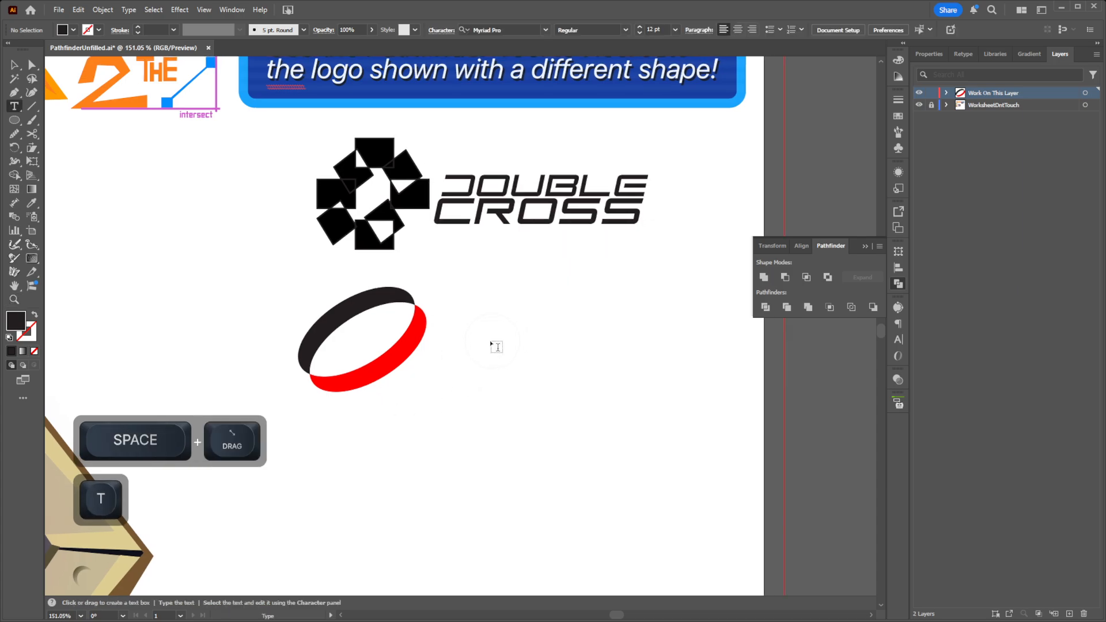
{"action": "left_click", "coordinate": [491, 340]}
{"action": "type", "text": "Double M"}
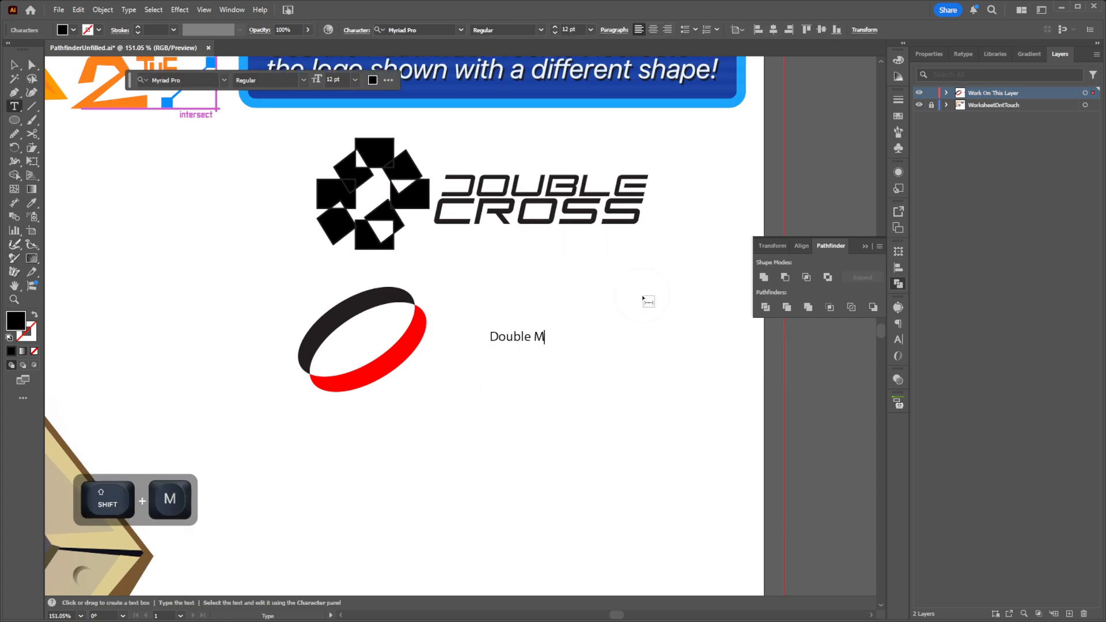
{"action": "key", "text": "BackSpace"}
{"action": "type", "text": "Cross"}
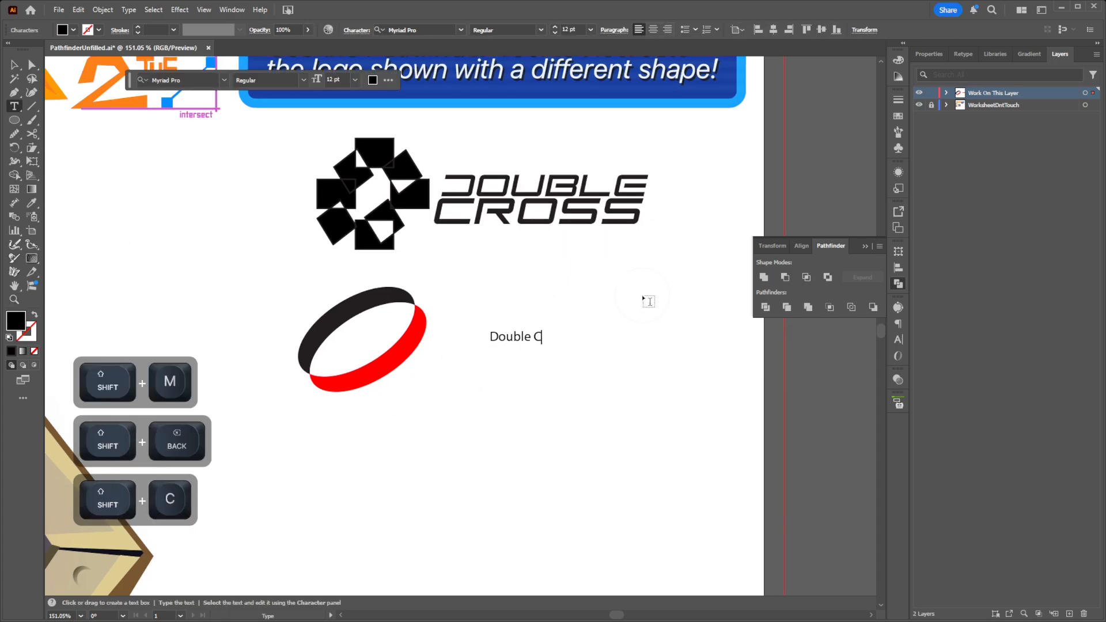
{"action": "key", "text": "BackSpace"}
{"action": "key", "text": "BackSpace"}
{"action": "key", "text": "BackSpace"}
{"action": "key", "text": "BackSpace"}
{"action": "key", "text": "BackSpace"}
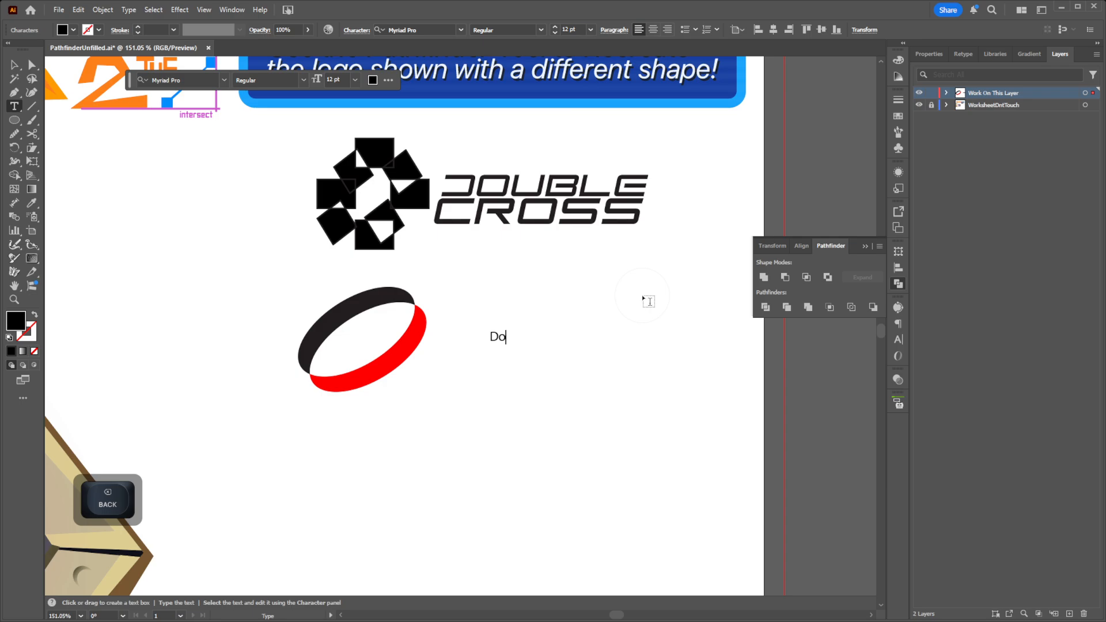
{"action": "key", "text": "BackSpace"}
{"action": "key", "text": "BackSpace"}
Step: Enter "Red Ring" as the text, set its font to Jet Set and finish editing
{"action": "type", "text": "Red Ring"}
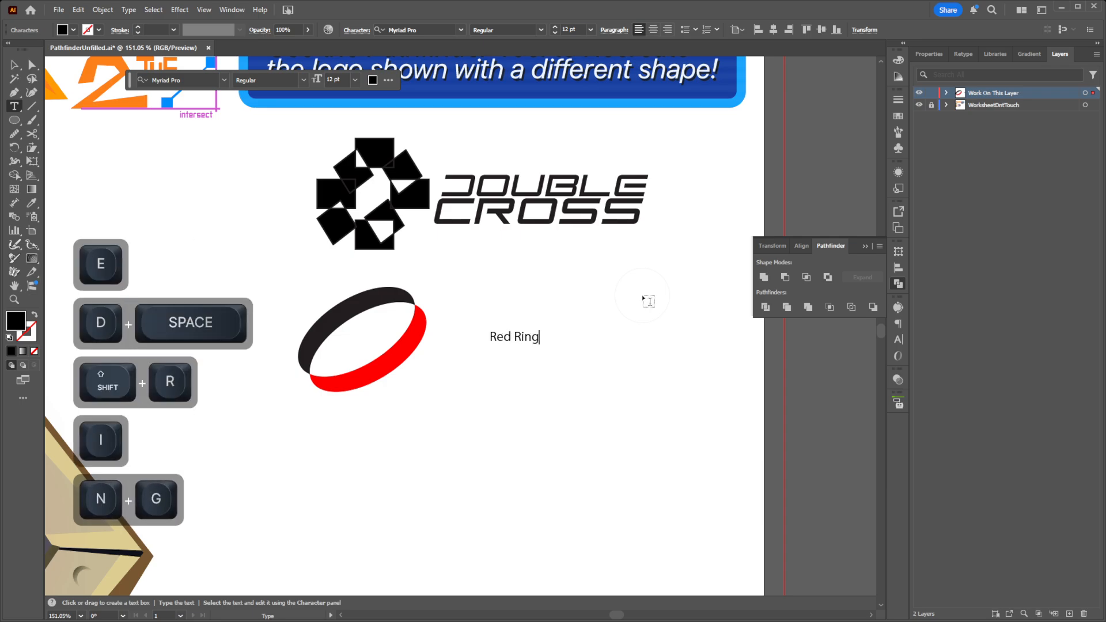
{"action": "key", "text": "ctrl+a"}
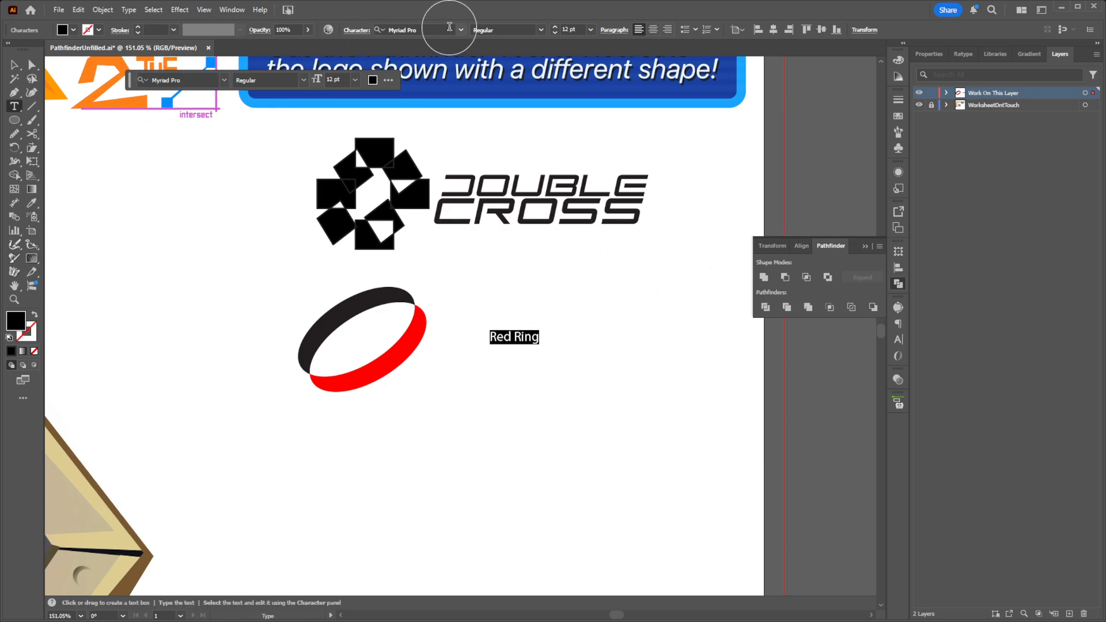
{"action": "left_click", "coordinate": [461, 30]}
{"action": "left_click", "coordinate": [409, 104]}
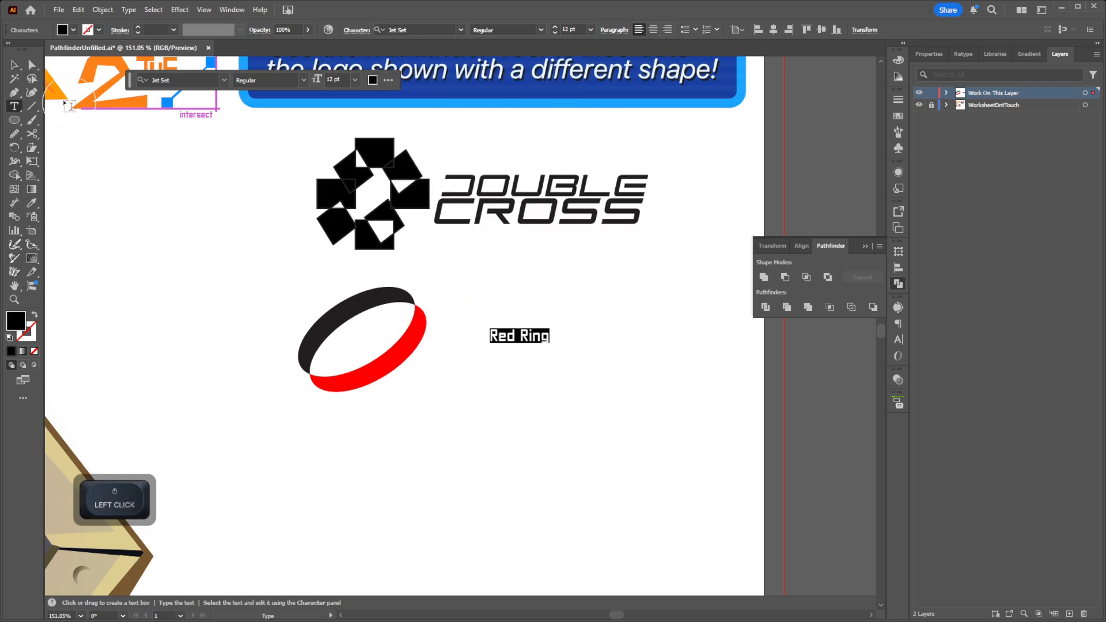
{"action": "key", "text": "Escape"}
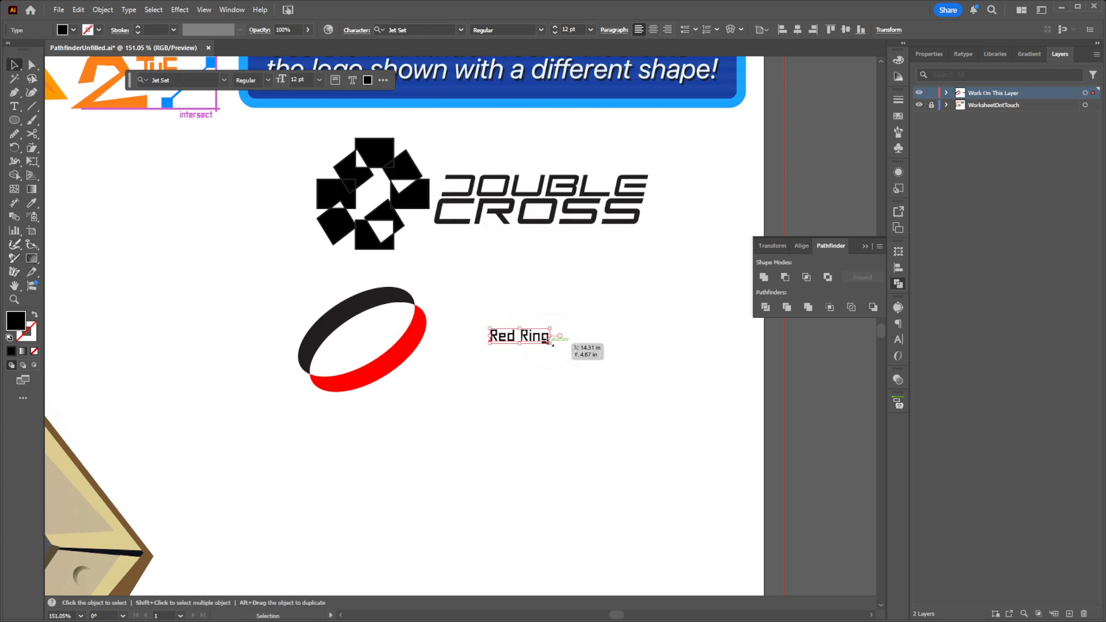
Step: Enlarge the "Red Ring" text to about 49.8 pt and move it directly beside the ring
{"action": "left_click_drag", "start_coordinate": [550, 343], "coordinate": [732, 507]}
{"action": "left_click_drag", "start_coordinate": [642, 374], "coordinate": [584, 351]}
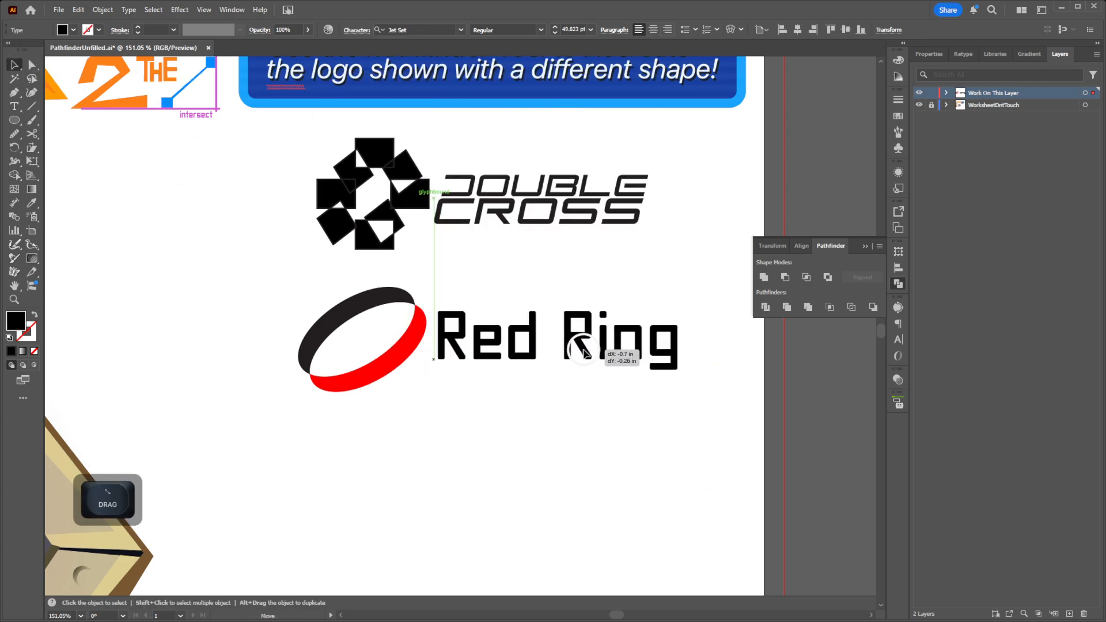
{"action": "key", "text": "z"}
{"action": "left_click_drag", "start_coordinate": [630, 439], "coordinate": [498, 454]}
{"action": "left_click_drag", "start_coordinate": [579, 452], "coordinate": [655, 433]}
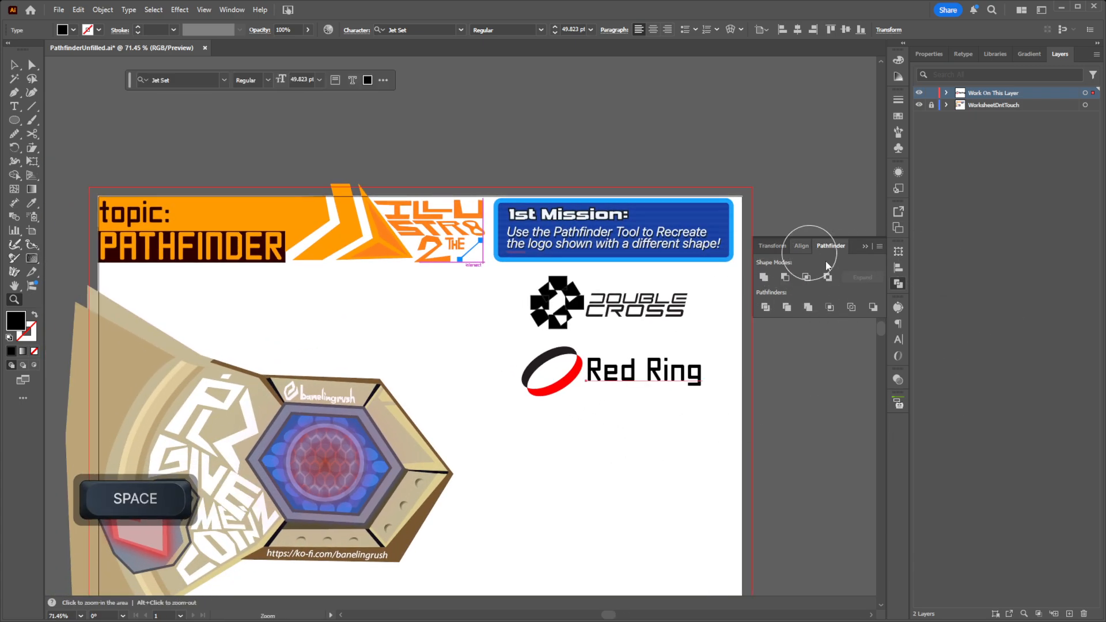
Step: Draw a tall black rectangle about 0.4 in wide and 1.01 in high in the empty area below the ring logo
{"action": "left_click_drag", "start_coordinate": [763, 354], "coordinate": [681, 249]}
{"action": "key", "text": "z"}
{"action": "left_click_drag", "start_coordinate": [505, 346], "coordinate": [709, 314]}
{"action": "left_click_drag", "start_coordinate": [507, 280], "coordinate": [542, 326]}
{"action": "key", "text": "ctrl+z"}
{"action": "key", "text": "m"}
{"action": "left_click_drag", "start_coordinate": [486, 285], "coordinate": [556, 342]}
Step: Duplicate the black rectangle horizontally and slide the copy until it slightly overlaps the original's right edge
{"action": "key", "text": "v"}
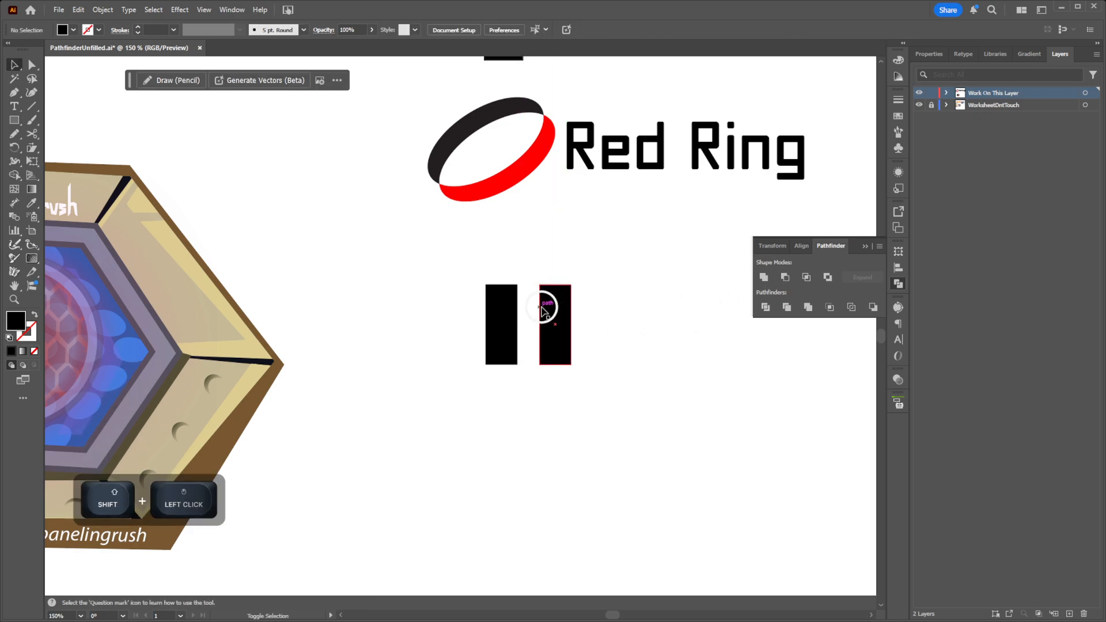
{"action": "left_click", "coordinate": [625, 325]}
{"action": "left_click_drag", "start_coordinate": [549, 316], "coordinate": [549, 315]}
{"action": "left_click_drag", "start_coordinate": [561, 317], "coordinate": [532, 314], "text": "shift"}
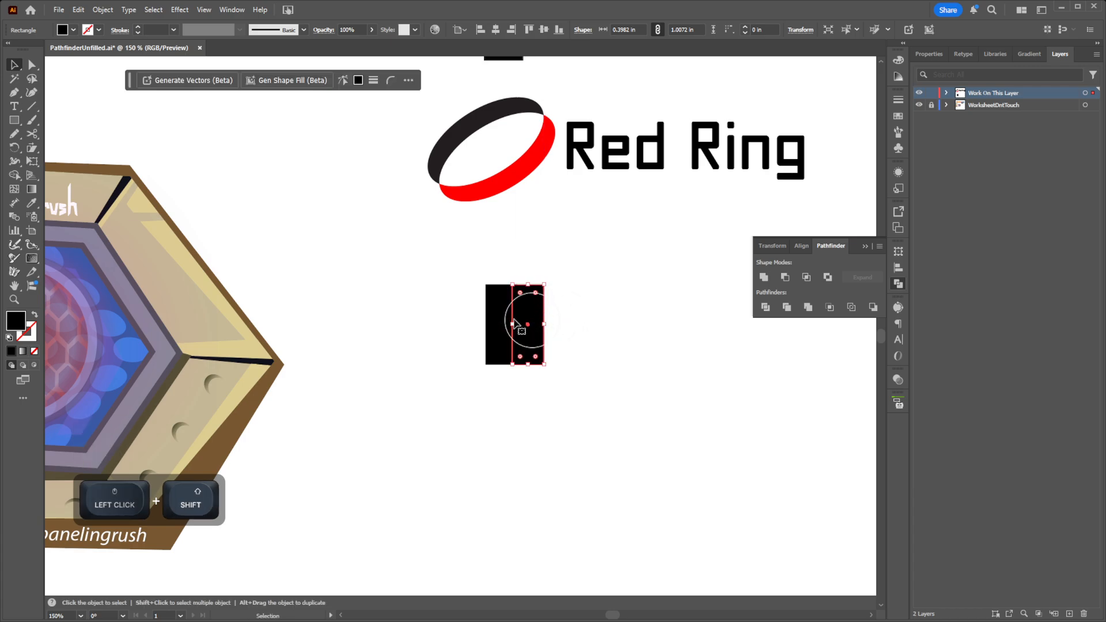
Step: Unite the two overlapping rectangles into one shape with Pathfinder and move it right and slightly down
{"action": "key", "text": "z"}
{"action": "key", "text": "v"}
{"action": "left_click_drag", "start_coordinate": [631, 394], "coordinate": [451, 284]}
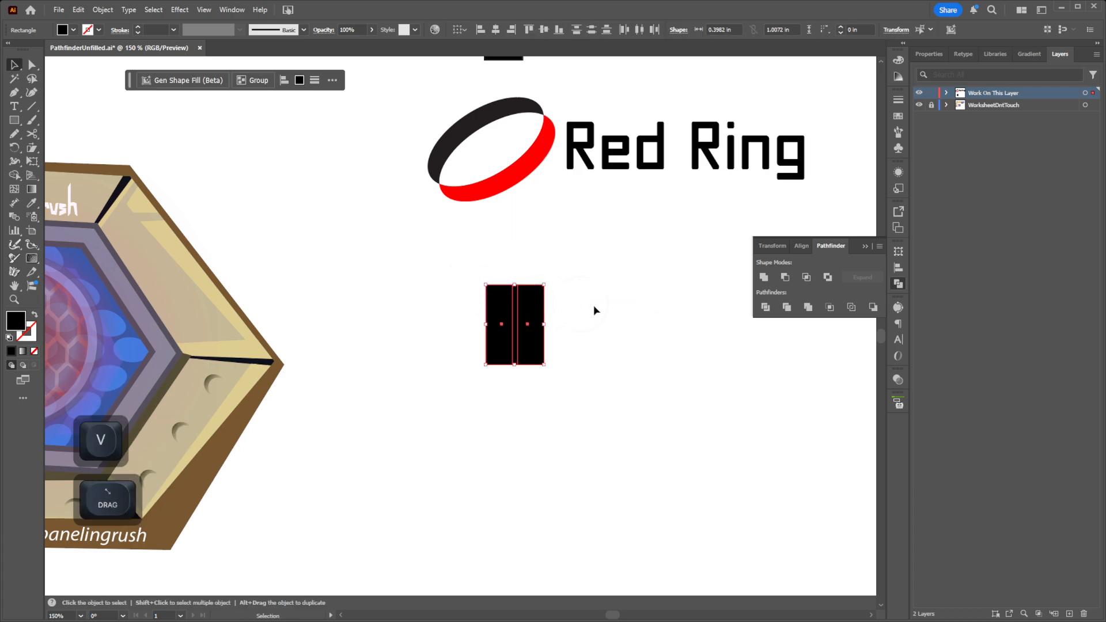
{"action": "left_click", "coordinate": [764, 278]}
{"action": "left_click_drag", "start_coordinate": [514, 326], "coordinate": [602, 348]}
{"action": "left_click_drag", "start_coordinate": [669, 444], "coordinate": [571, 418]}
{"action": "key", "text": "z"}
{"action": "mouse_move", "coordinate": [571, 418]}
{"action": "left_mouse_down"}
{"action": "mouse_move", "coordinate": [516, 412]}
{"action": "mouse_move", "coordinate": [528, 385]}
{"action": "mouse_move", "coordinate": [583, 409]}
{"action": "mouse_move", "coordinate": [491, 420]}
{"action": "mouse_move", "coordinate": [545, 424]}
{"action": "mouse_move", "coordinate": [563, 403]}
{"action": "left_mouse_up"}
{"action": "key", "text": "z"}
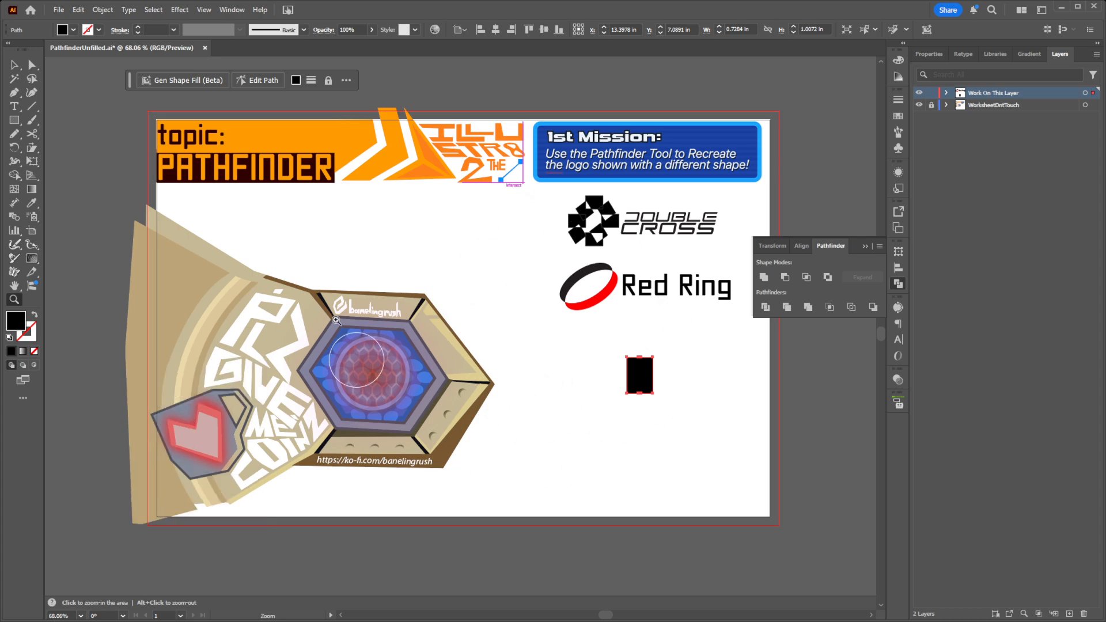
{"action": "left_click_drag", "start_coordinate": [707, 401], "coordinate": [686, 403]}
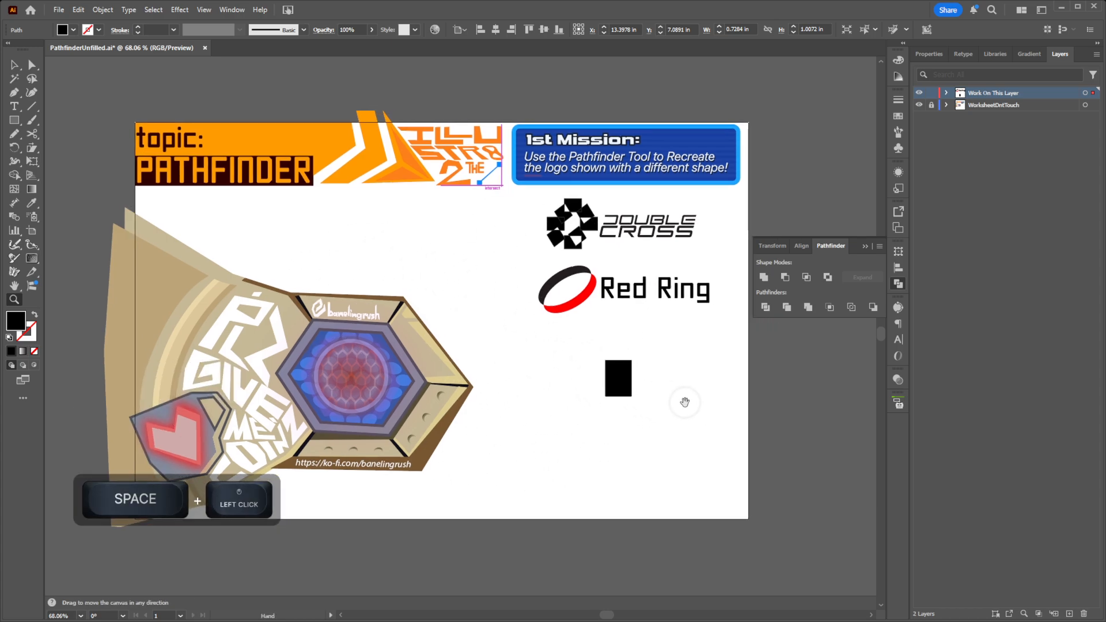